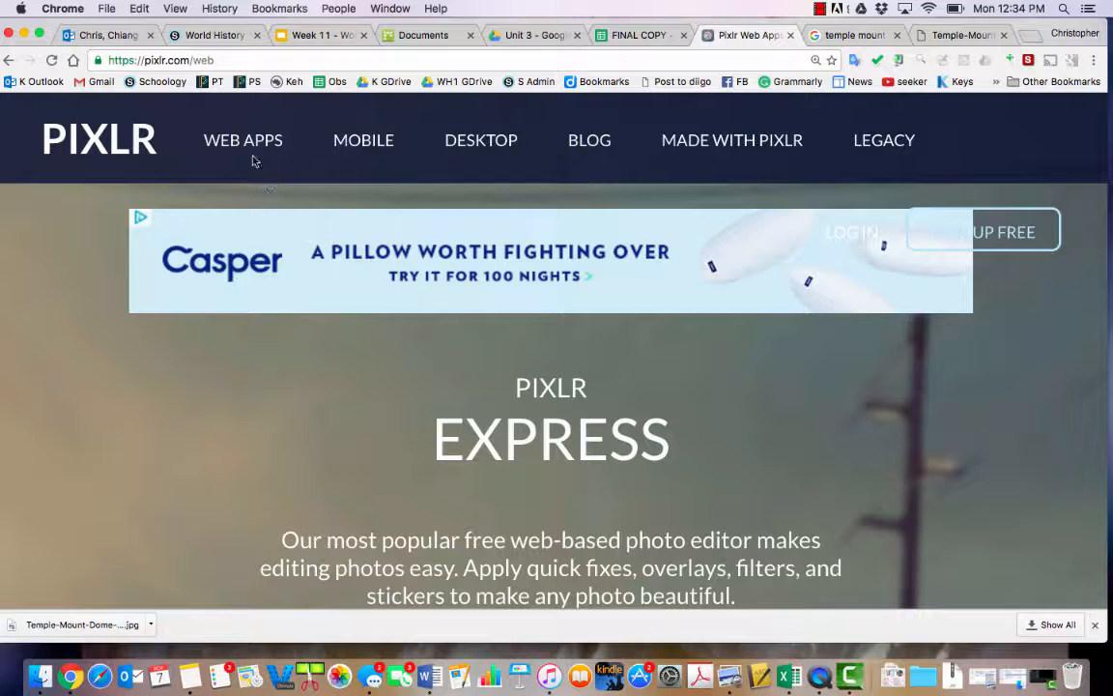
Find Pixlr Editor among the Pixlr web apps and launch it
click(241, 144)
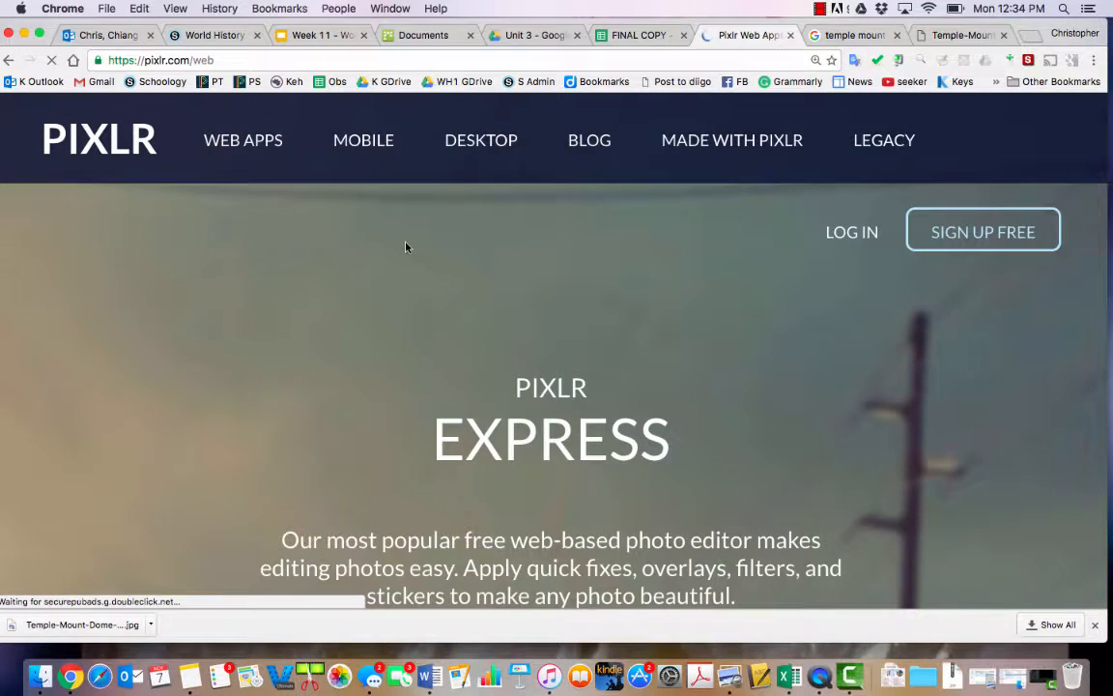
scroll(406, 246, down, 10)
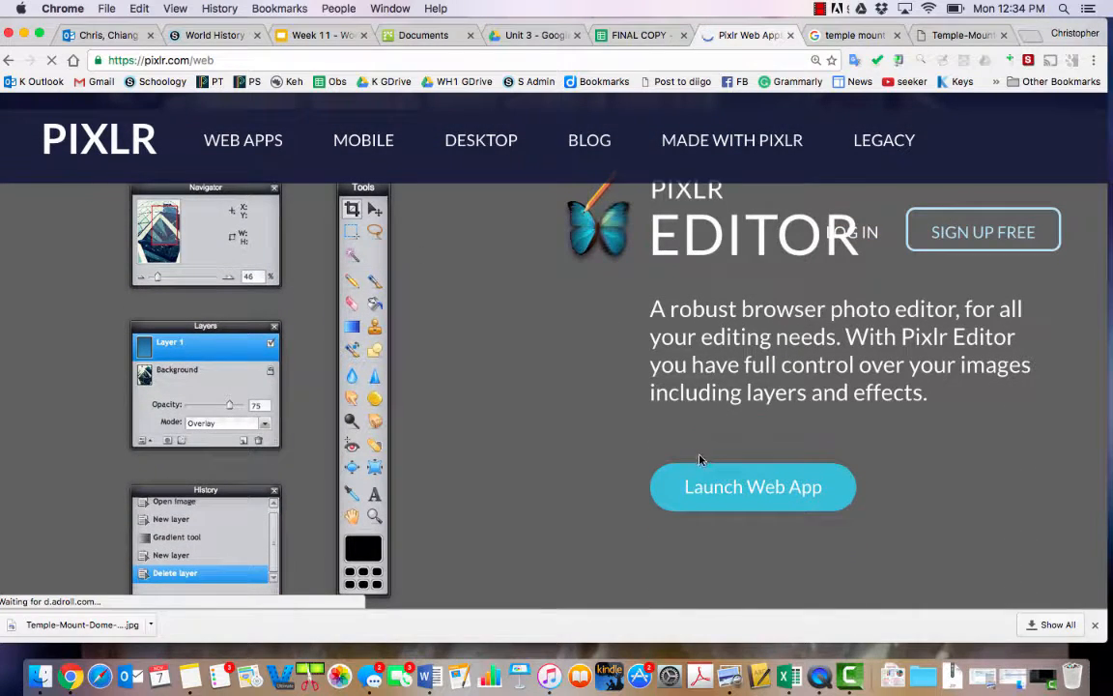
click(713, 484)
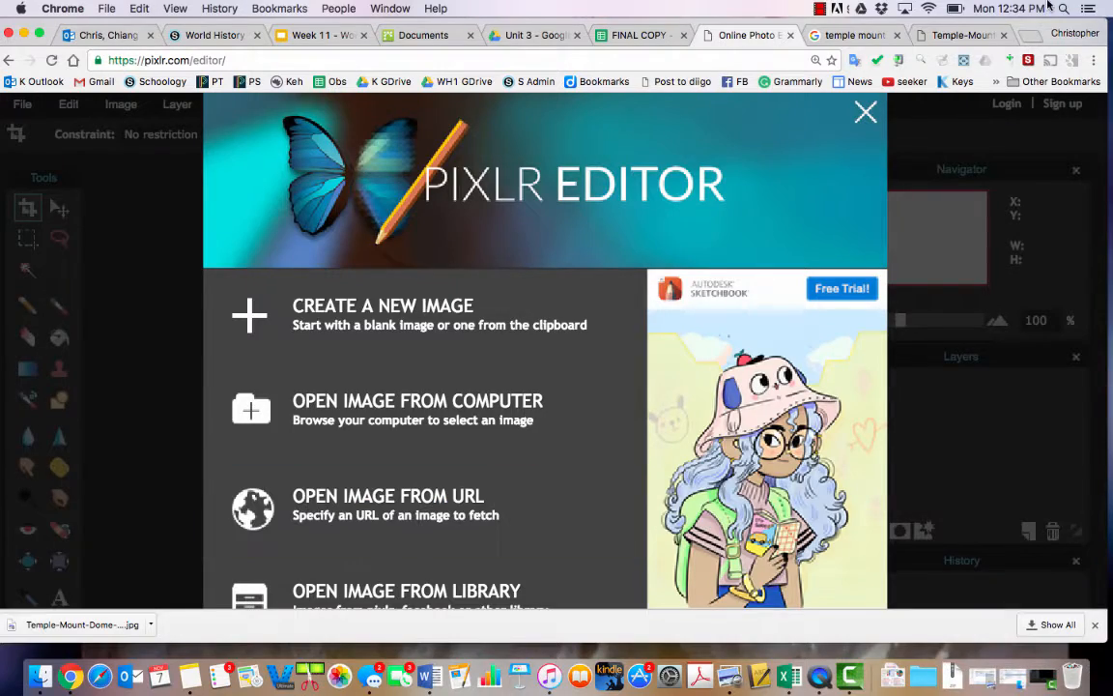
Review the Google image results for temple mount, including the Smithsonian Magazine picture of the Dome of the Rock
click(863, 38)
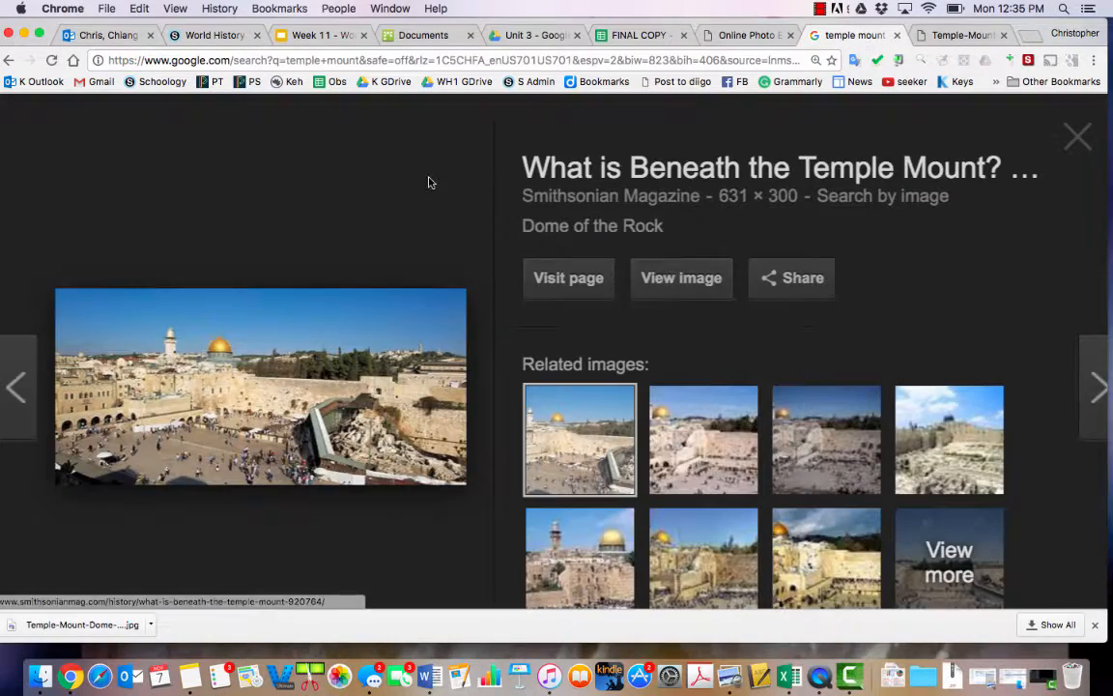
scroll(428, 181, up, 5)
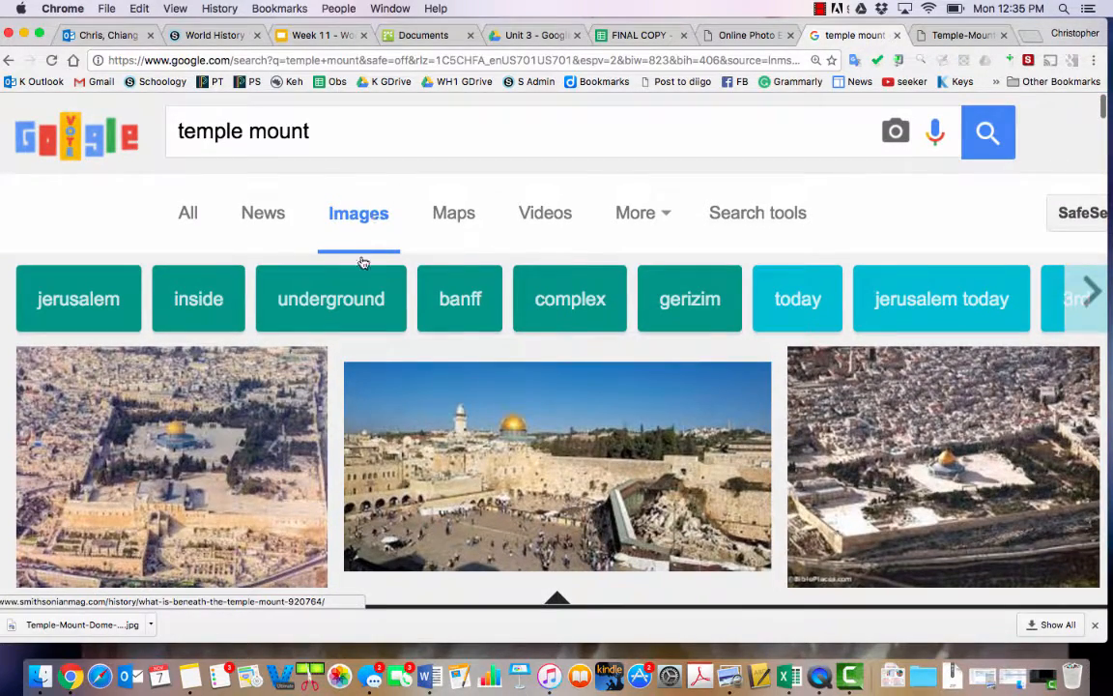
scroll(319, 338, down, 2)
scroll(314, 358, down, 5)
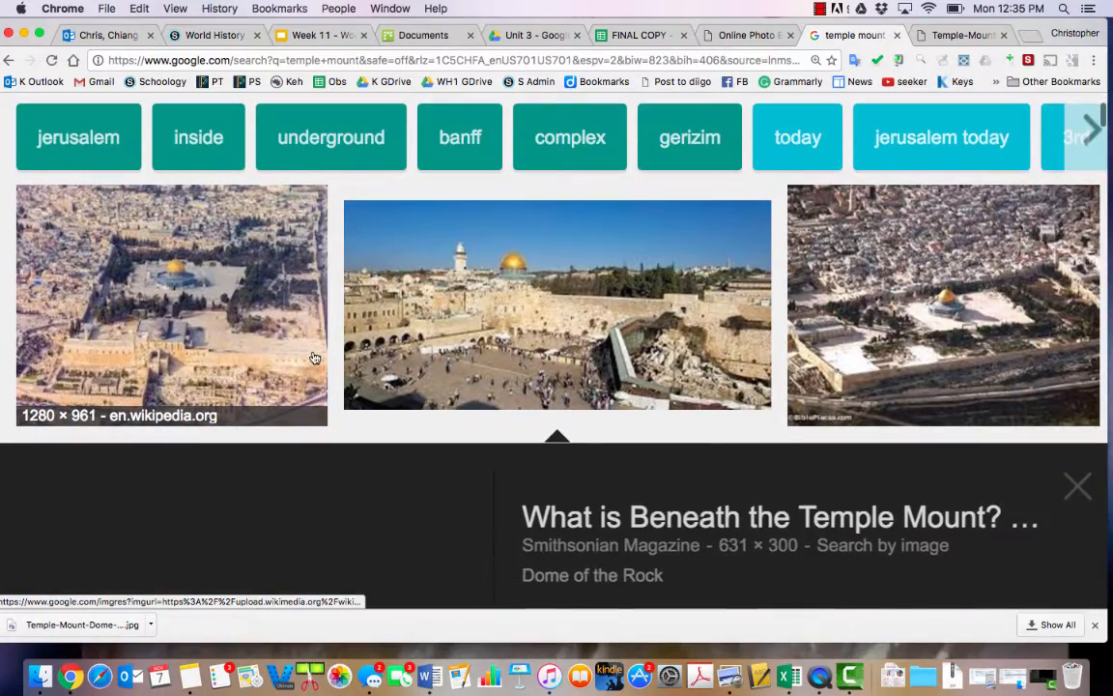
scroll(628, 170, up, 4)
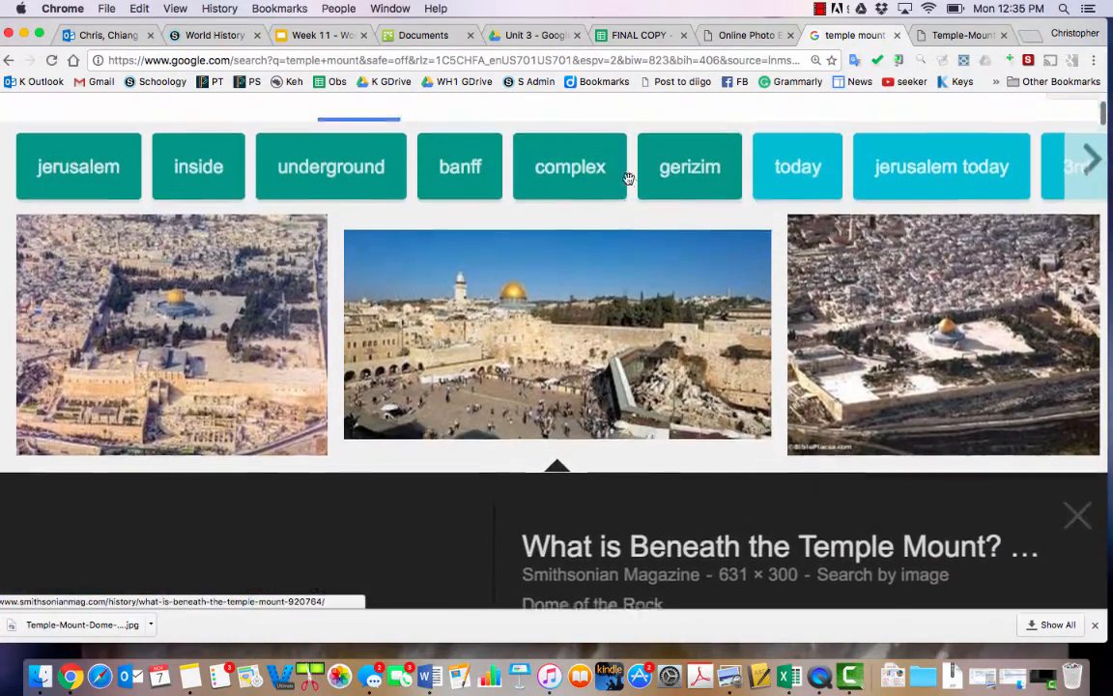
scroll(623, 283, down, 6)
scroll(621, 282, down, 3)
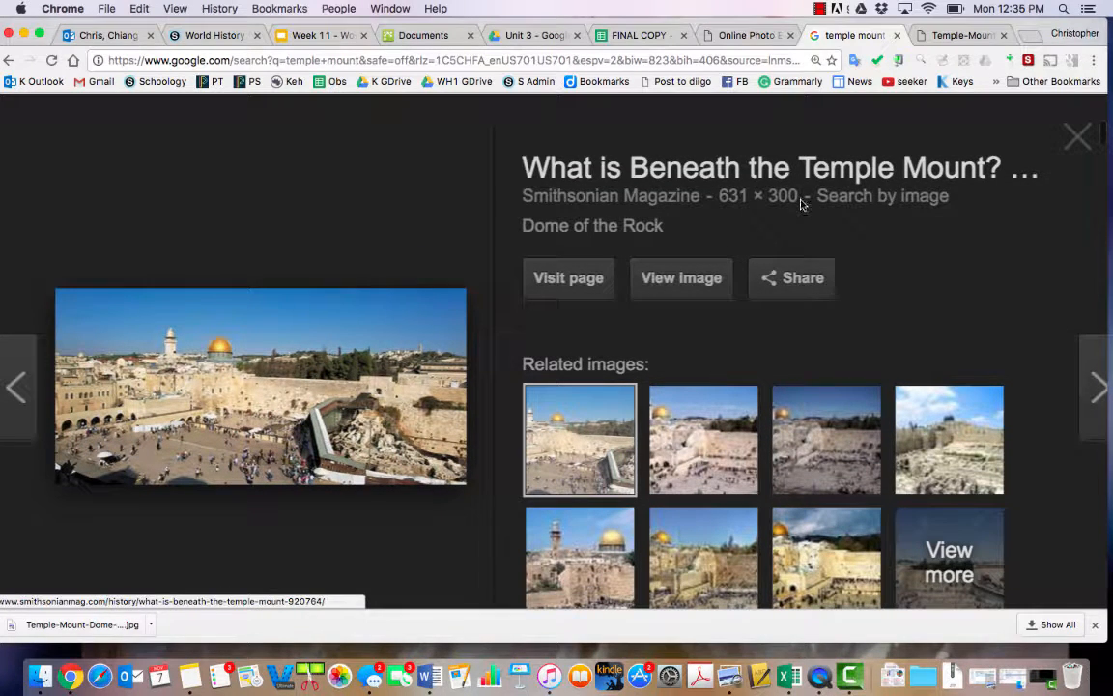
Check the Smithsonian picture's pixel dimensions, search by image for other sizes of it, and return to its preview
drag(800, 203, 717, 199)
click(829, 219)
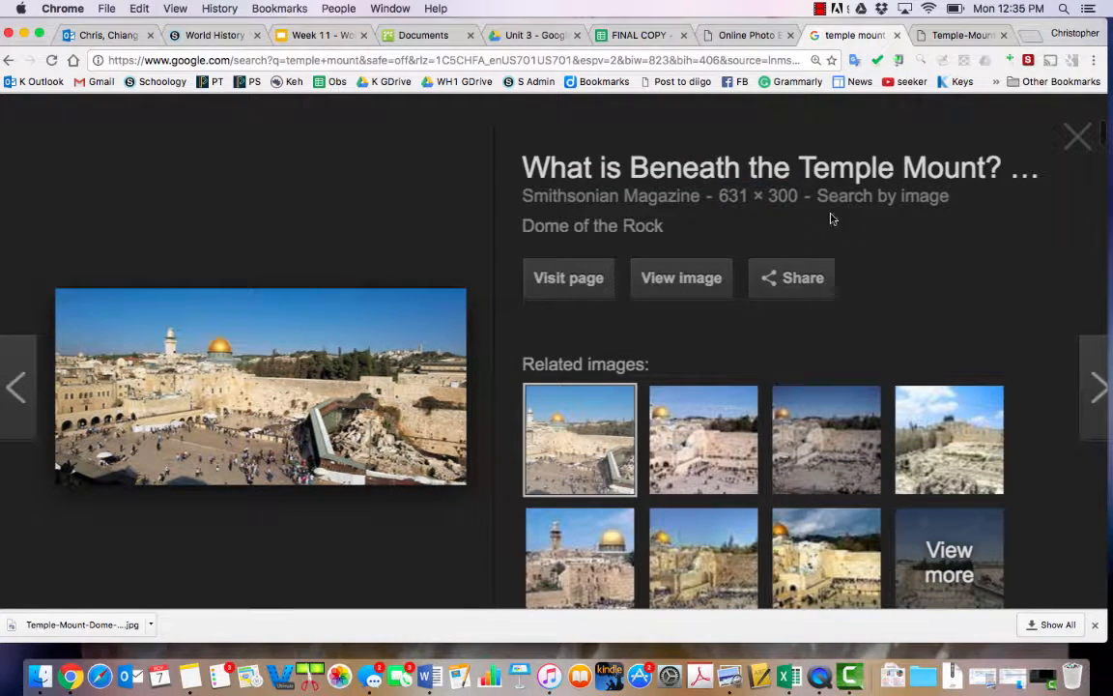
click(889, 196)
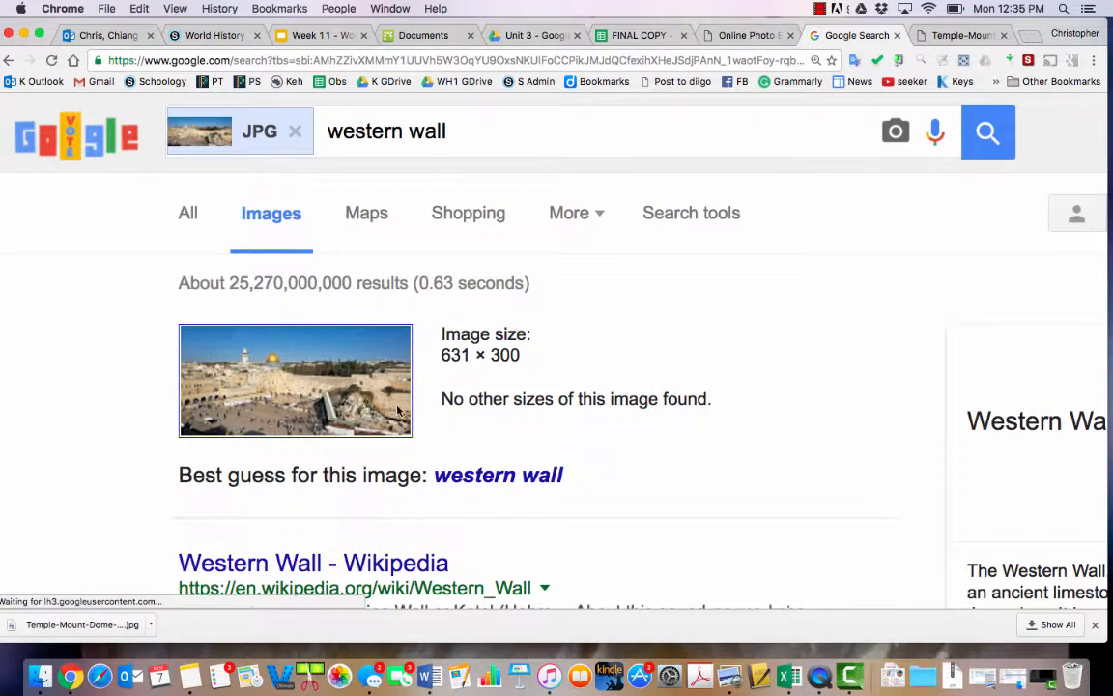
click(10, 65)
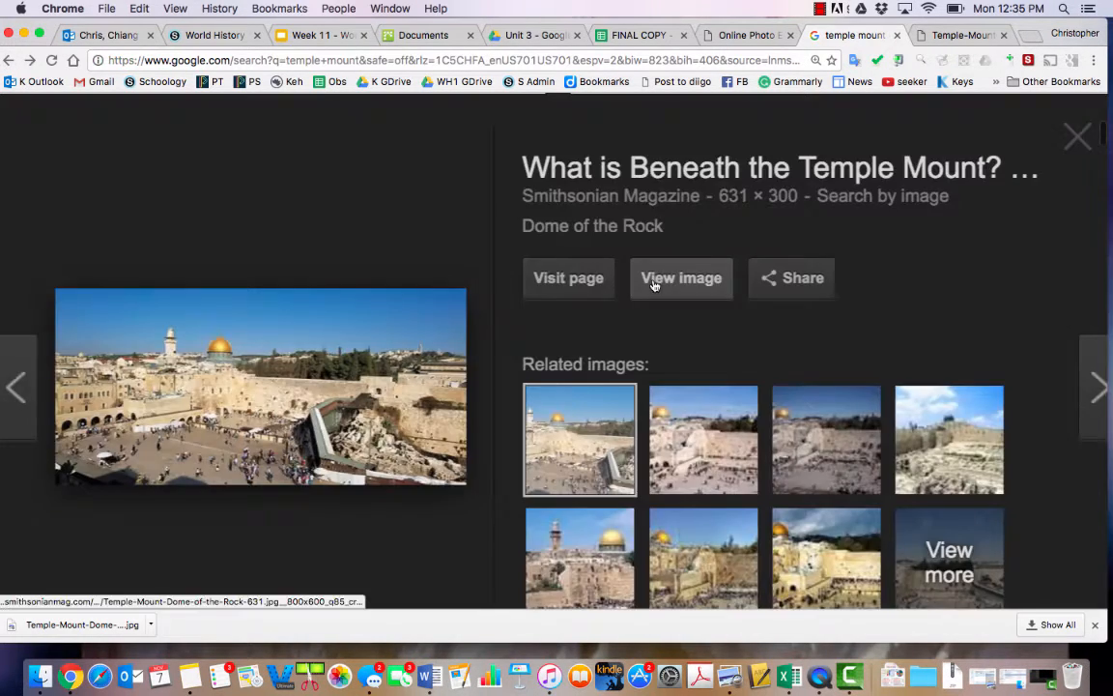
Open the Smithsonian Temple Mount picture at full size and copy its web address
click(655, 282)
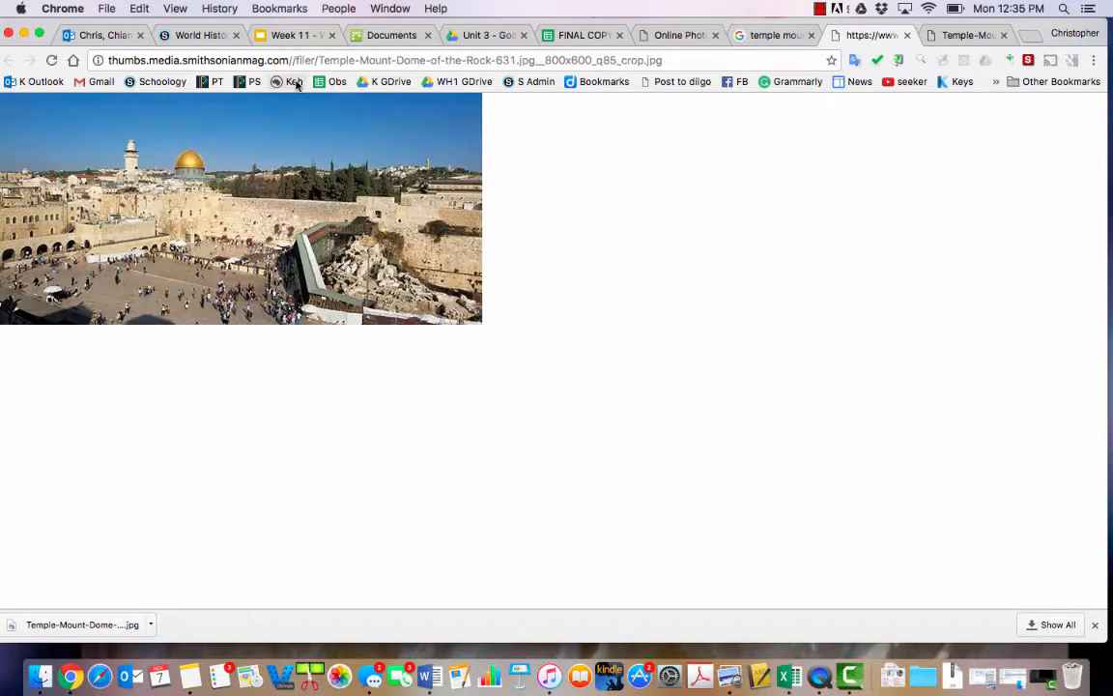
click(248, 61)
right_click(238, 175)
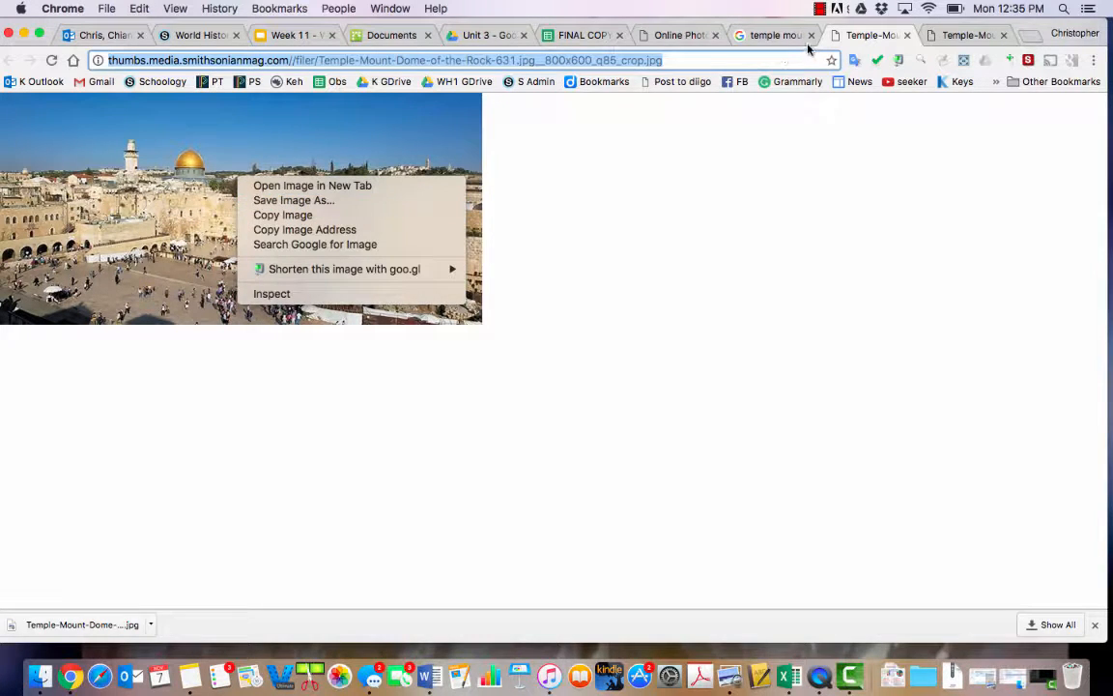
Switch back to Pixlr Editor and open the Temple Mount picture from its copied URL
click(682, 33)
click(679, 33)
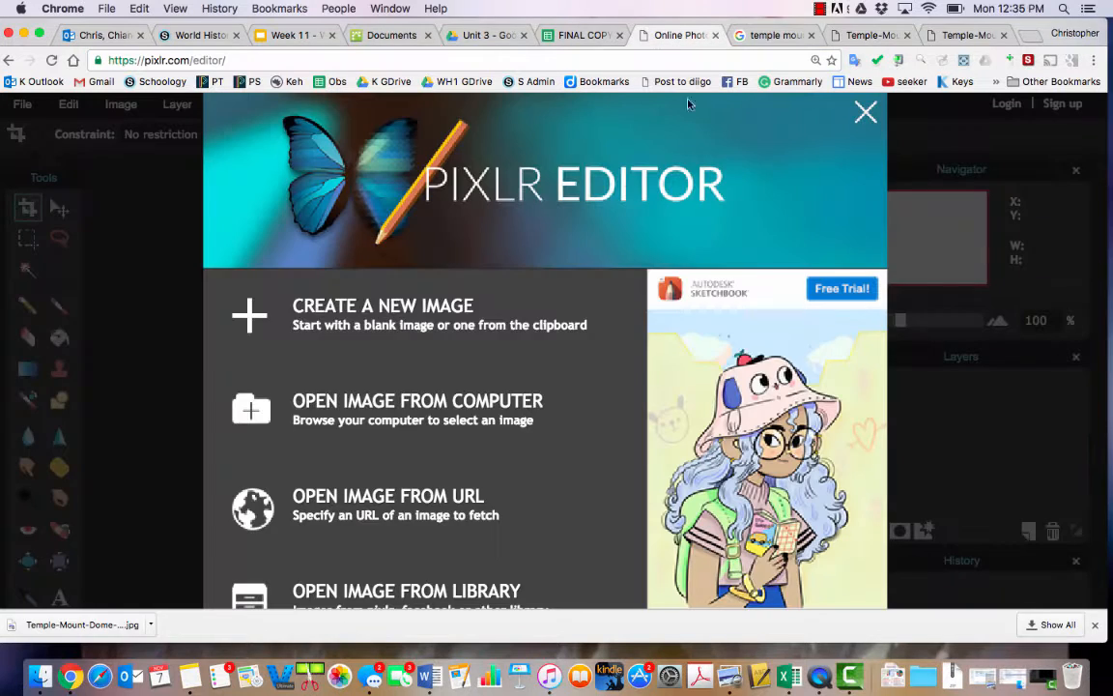
click(382, 497)
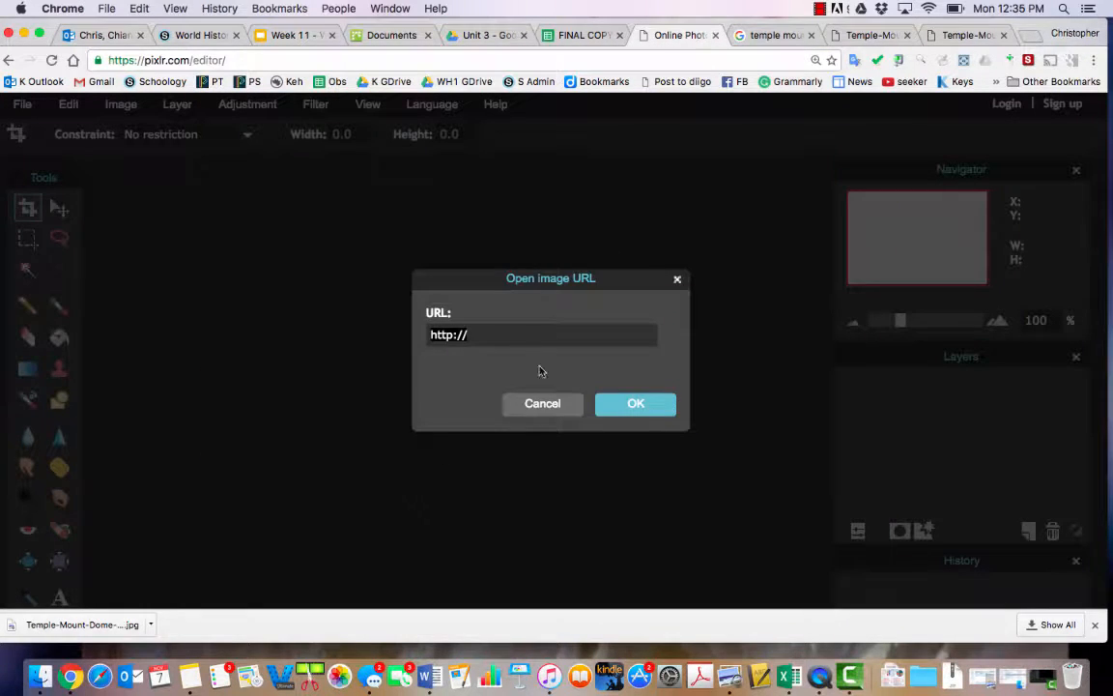
key(super+v)
click(635, 403)
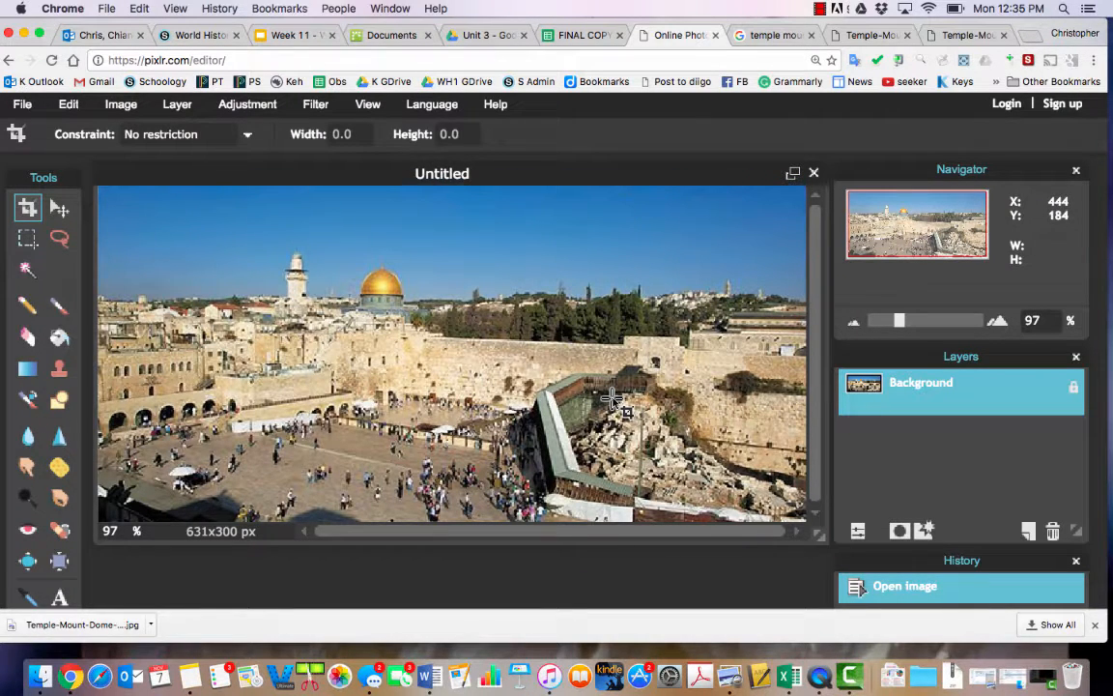
Unlock the background layer and add a new empty layer beneath it
double_click(1073, 393)
click(1030, 532)
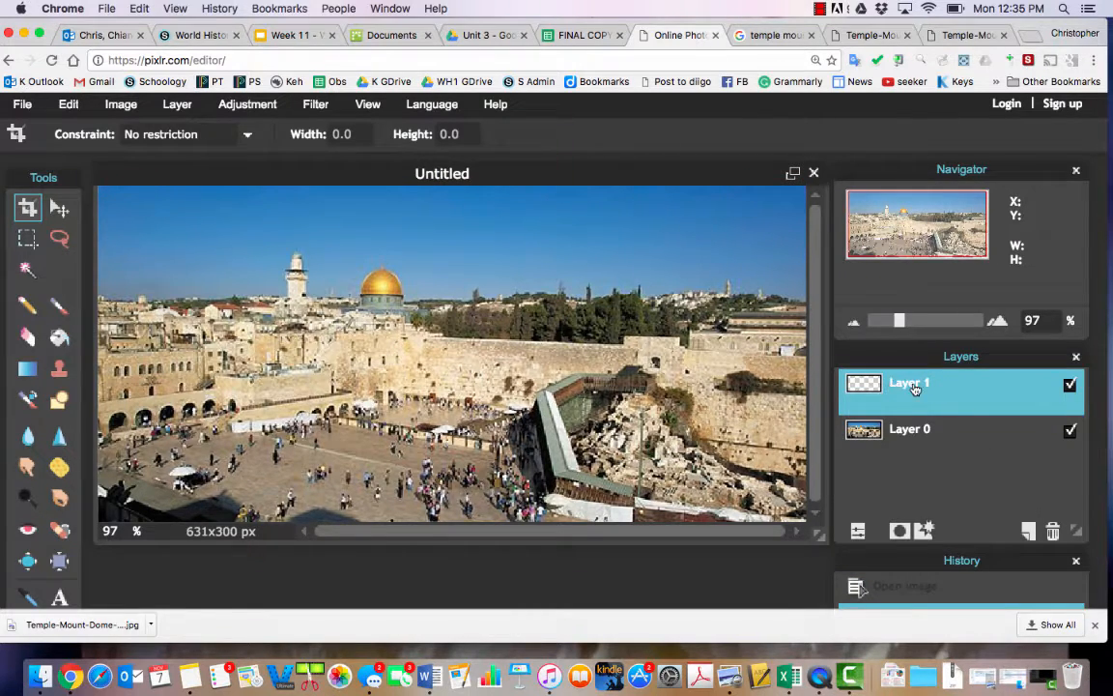
drag(914, 391, 912, 453)
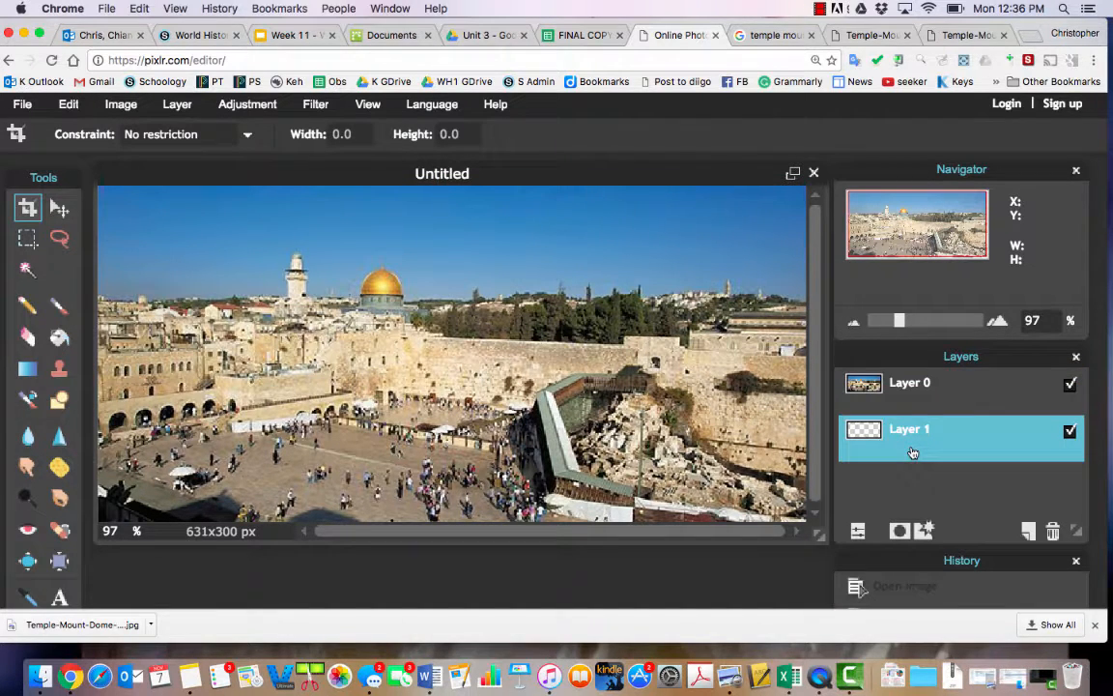
Select the blue sky on Layer 0 with the Wand tool at tolerance 48 and cut it out
click(908, 389)
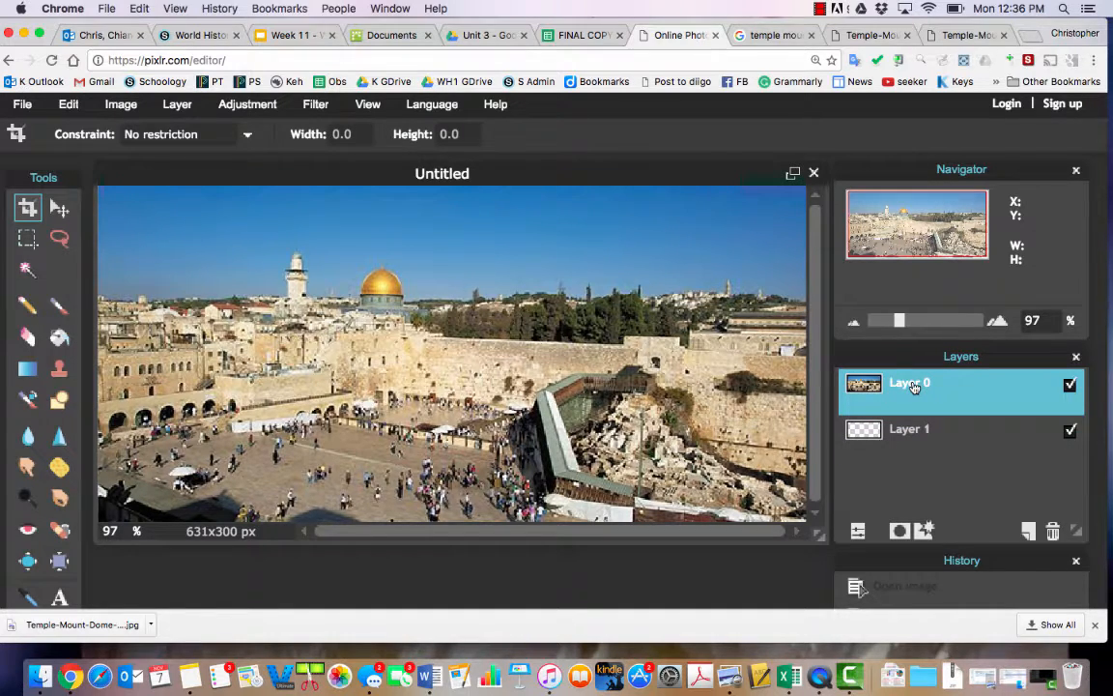
click(27, 271)
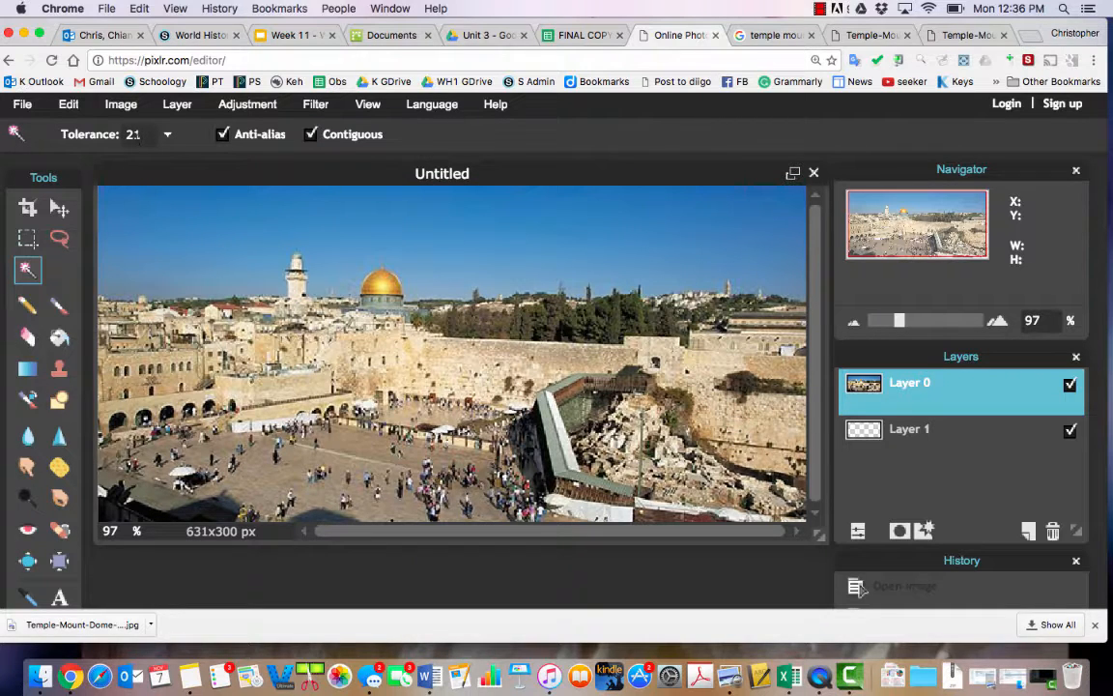
click(488, 240)
click(167, 234)
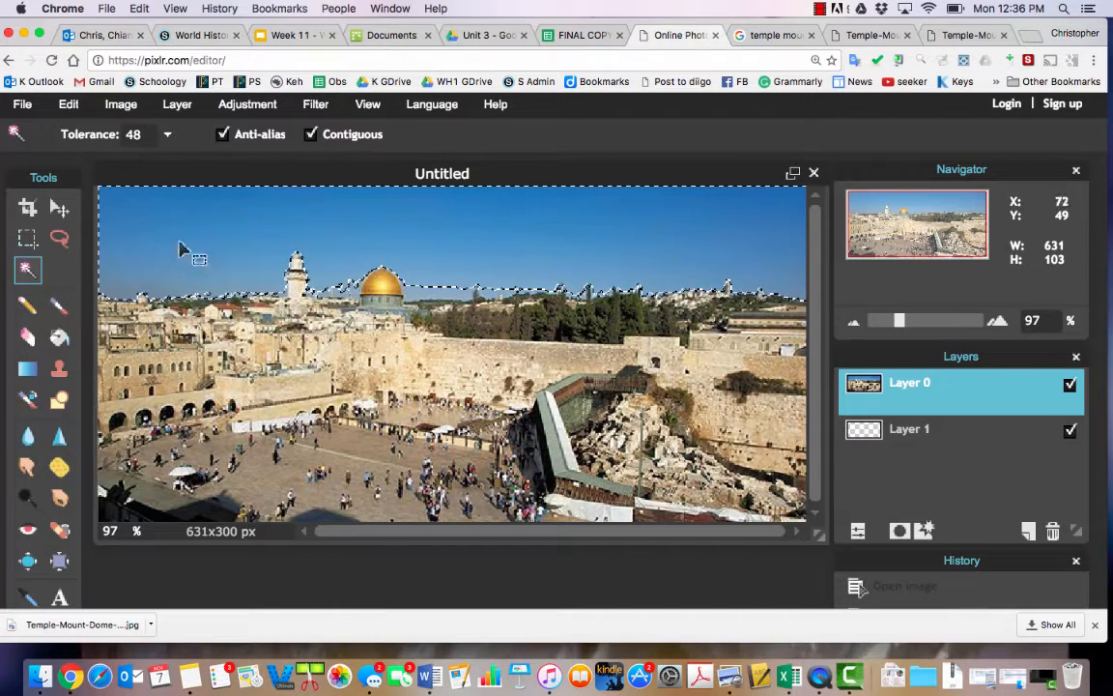
shift+click(424, 300)
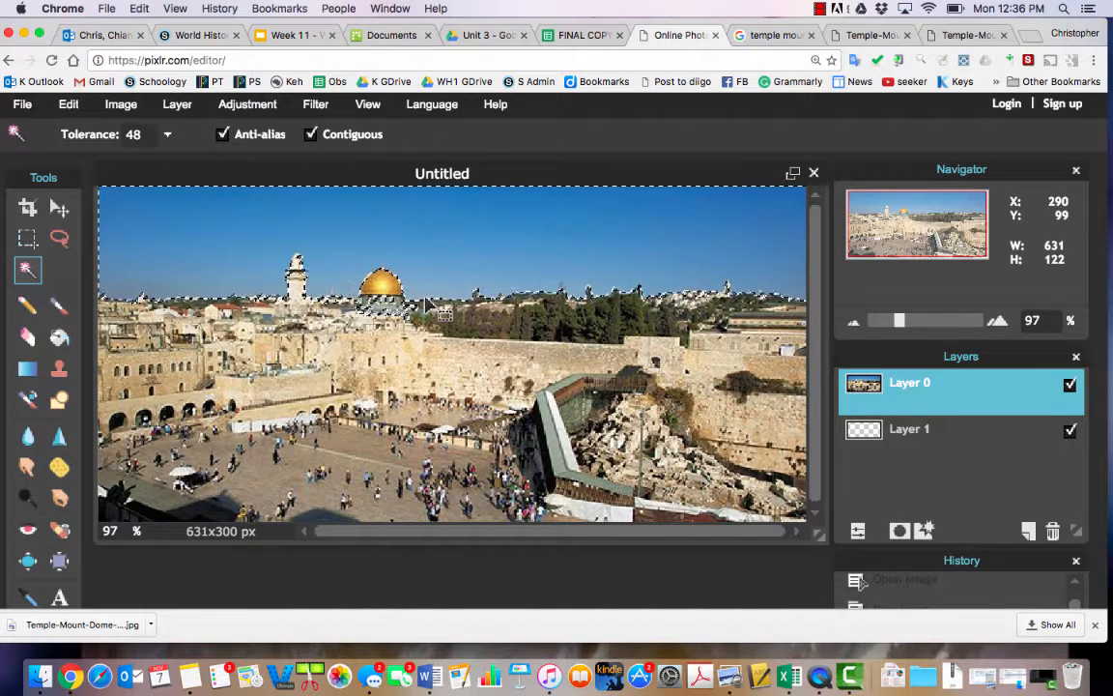
key(super+z)
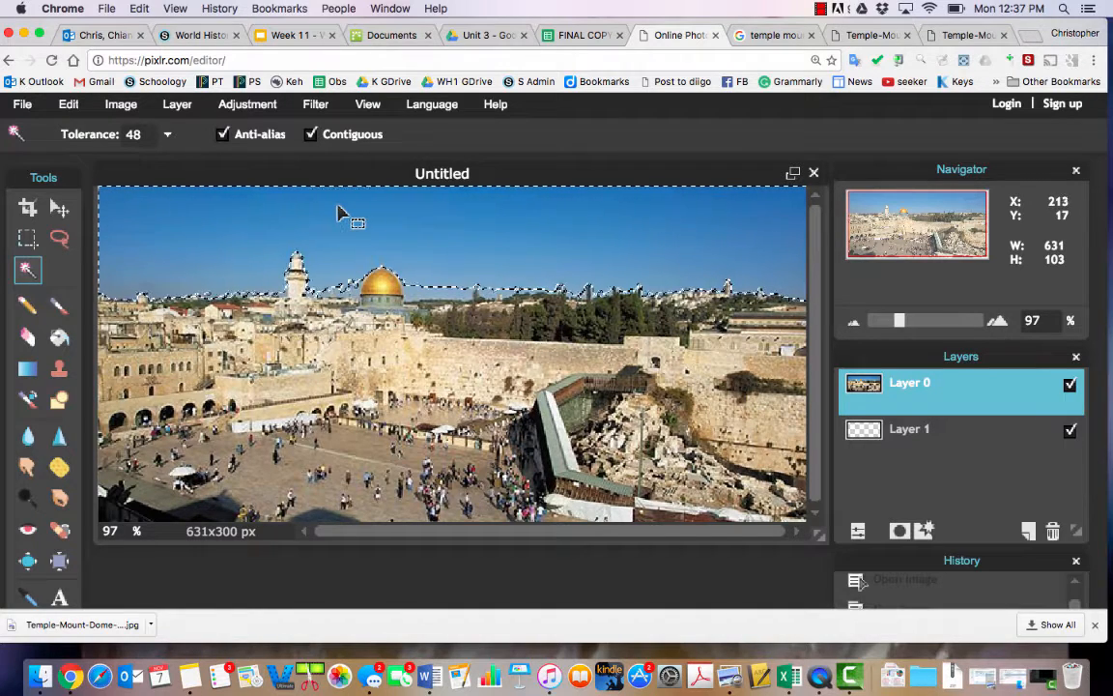
click(67, 104)
click(89, 182)
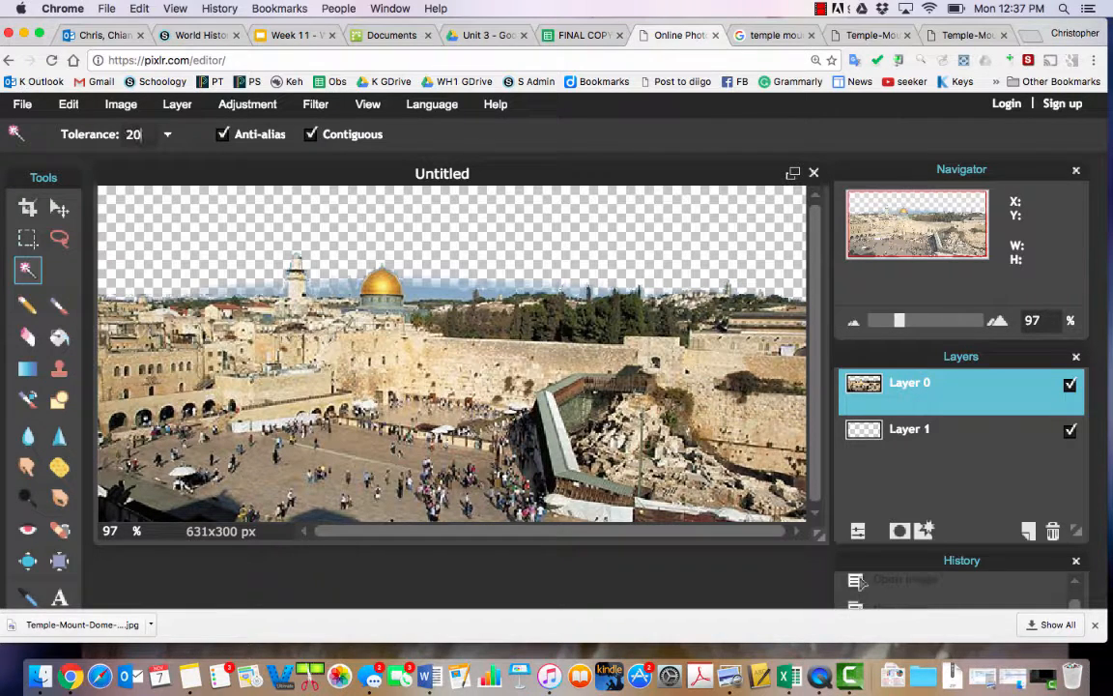
Delete the leftover sky beside the golden dome with the Wand at tolerance 20, and erase remnants near the dome with the size 50 Eraser
click(428, 294)
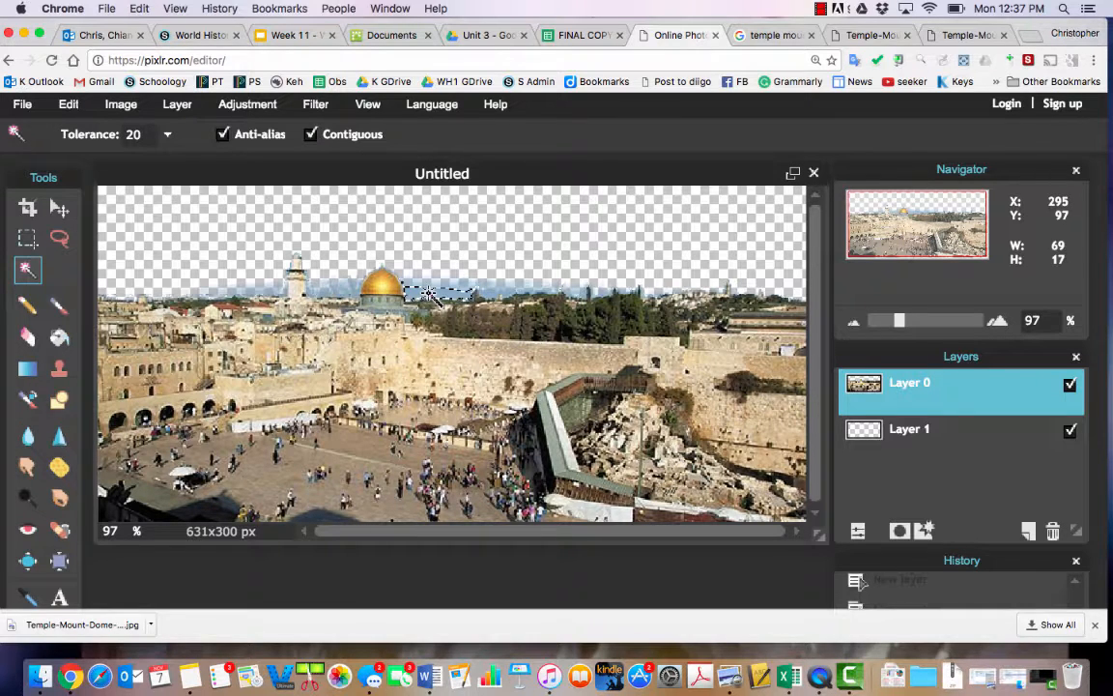
key(Delete)
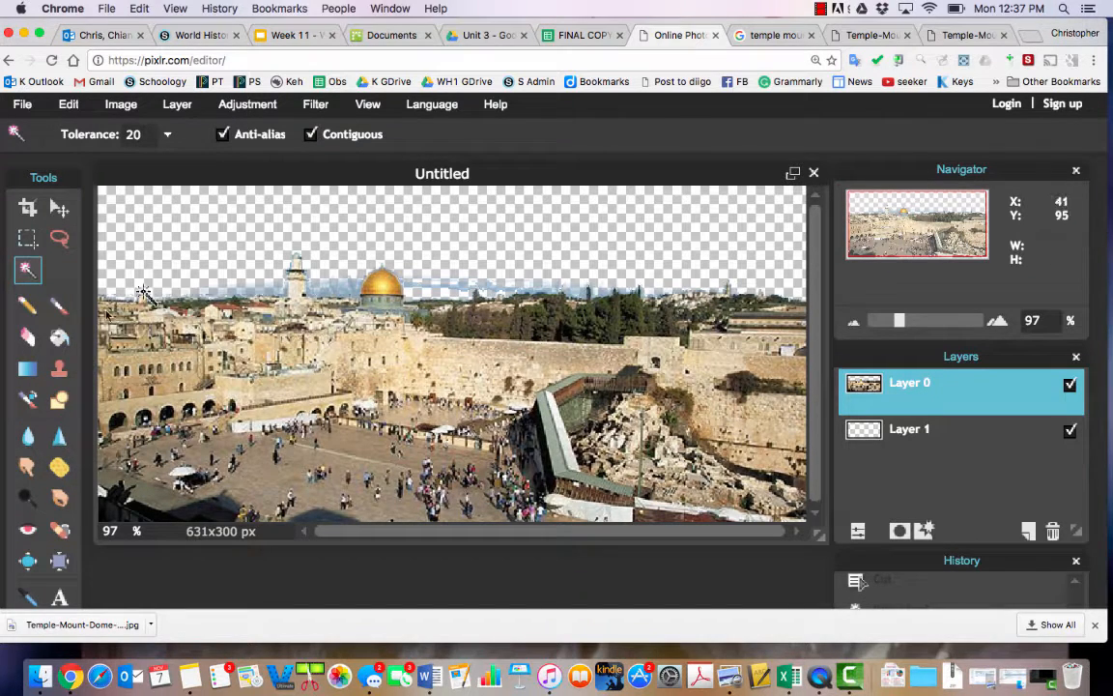
click(27, 336)
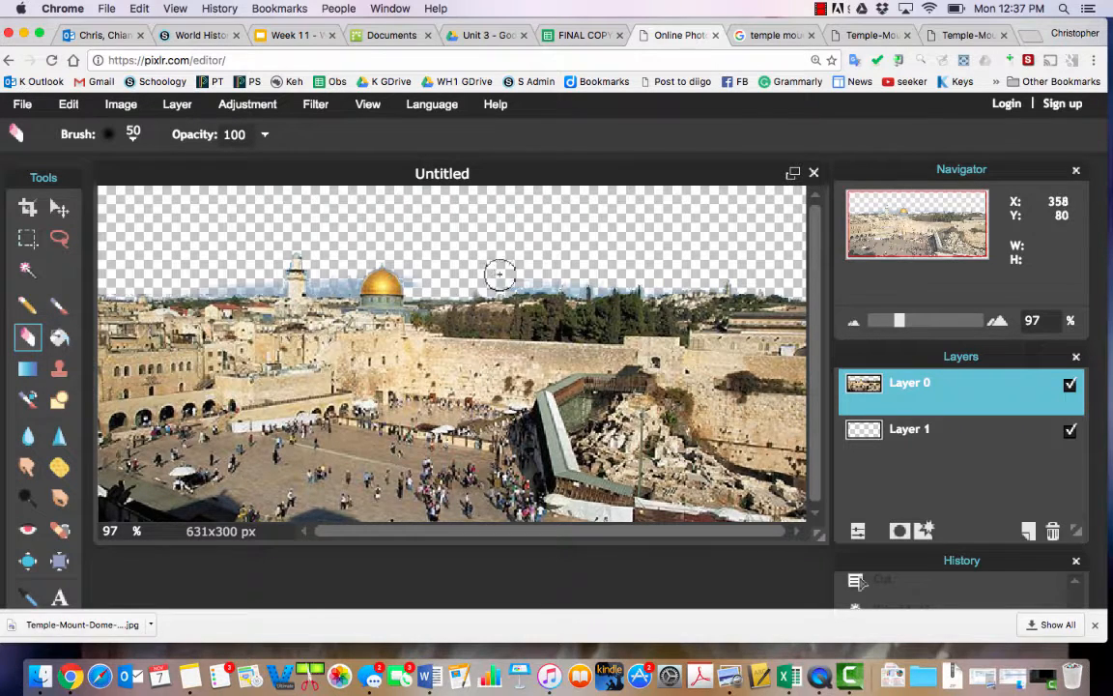
drag(343, 276, 335, 277)
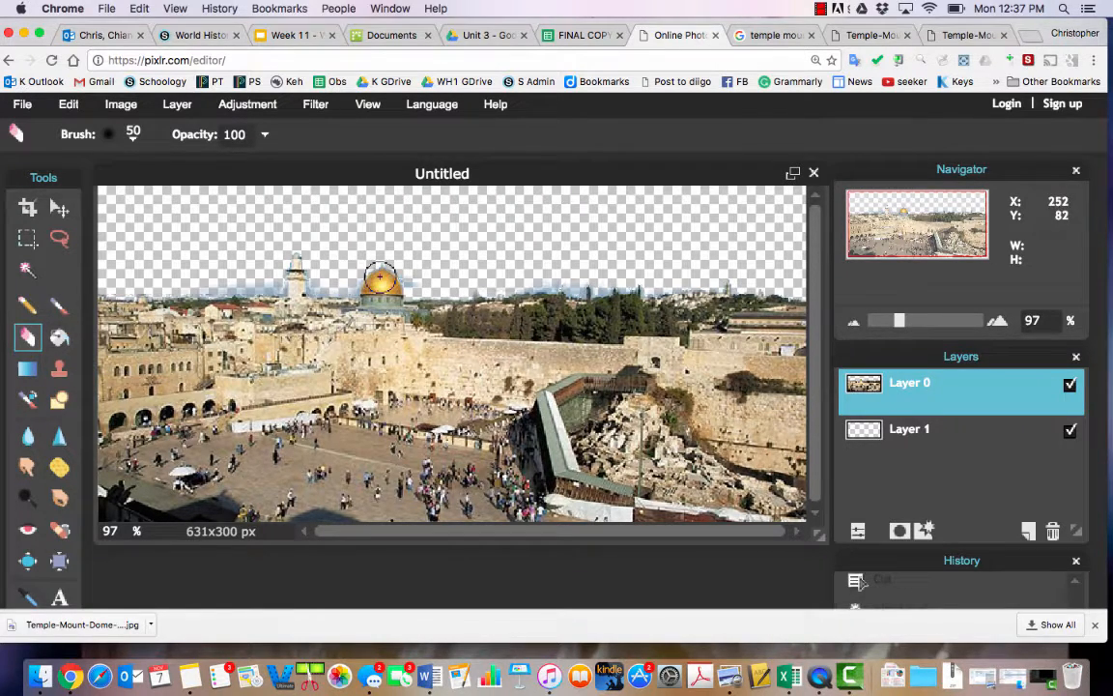
Try erasing below the minaret with Layer 1 active, and make Layer 0 active again
click(887, 440)
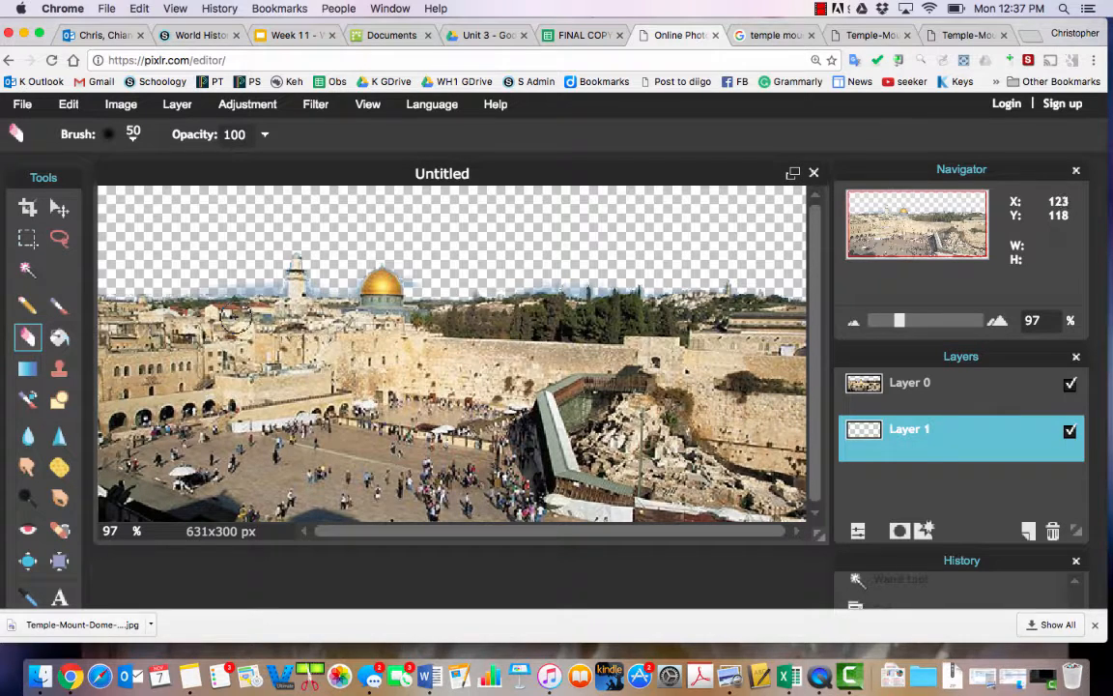
click(287, 309)
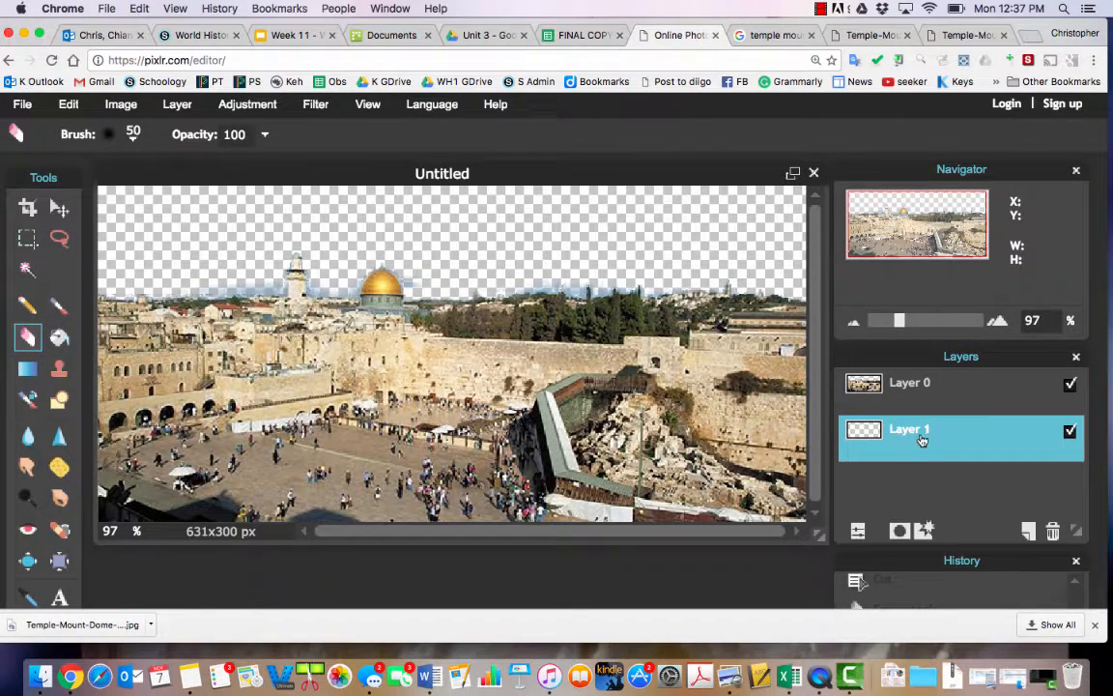
click(911, 394)
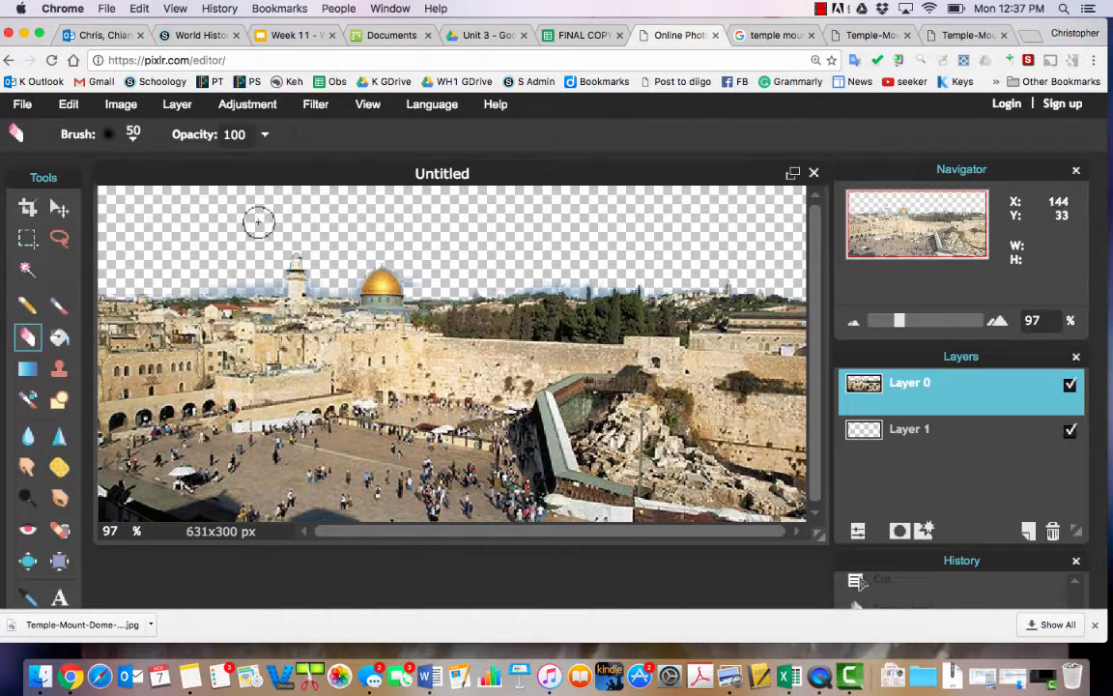
Marquee-select an area of about 41 × 35 pixels on the skyline west of the minaret, activate the Eraser, and clear the selection
click(28, 239)
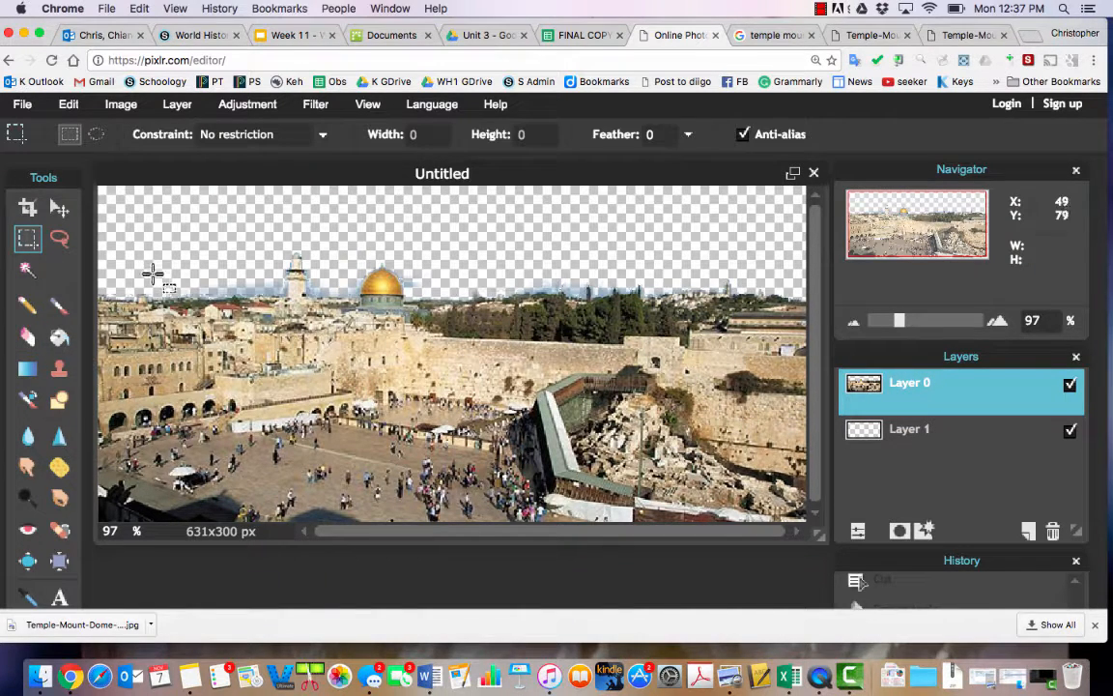
drag(156, 279, 201, 317)
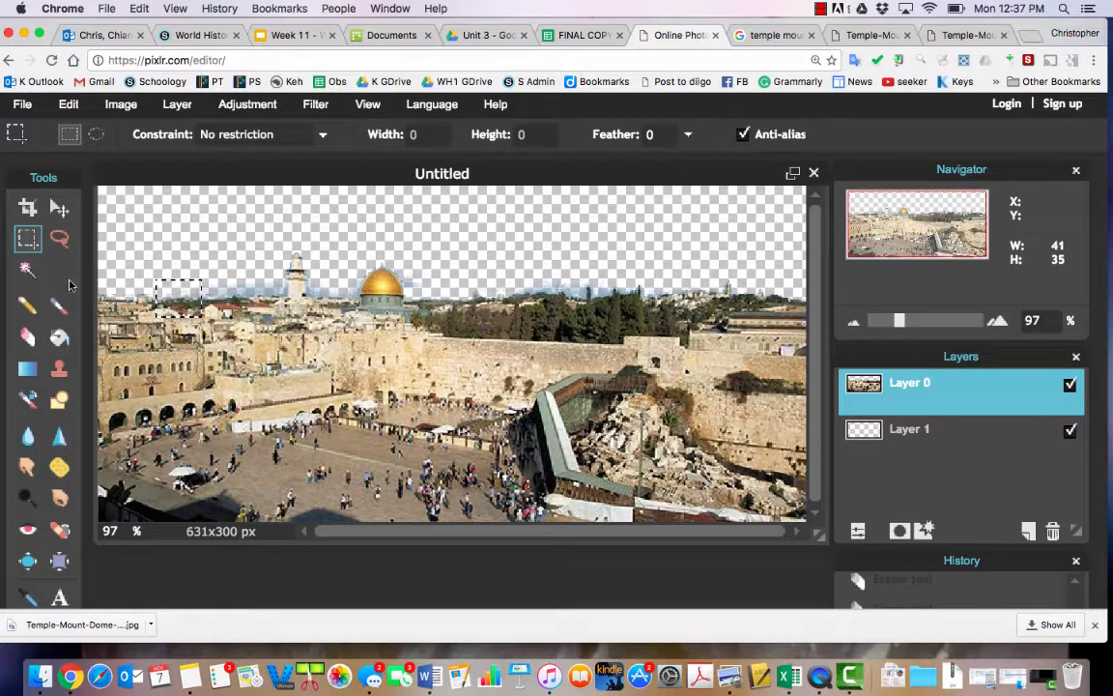
click(27, 337)
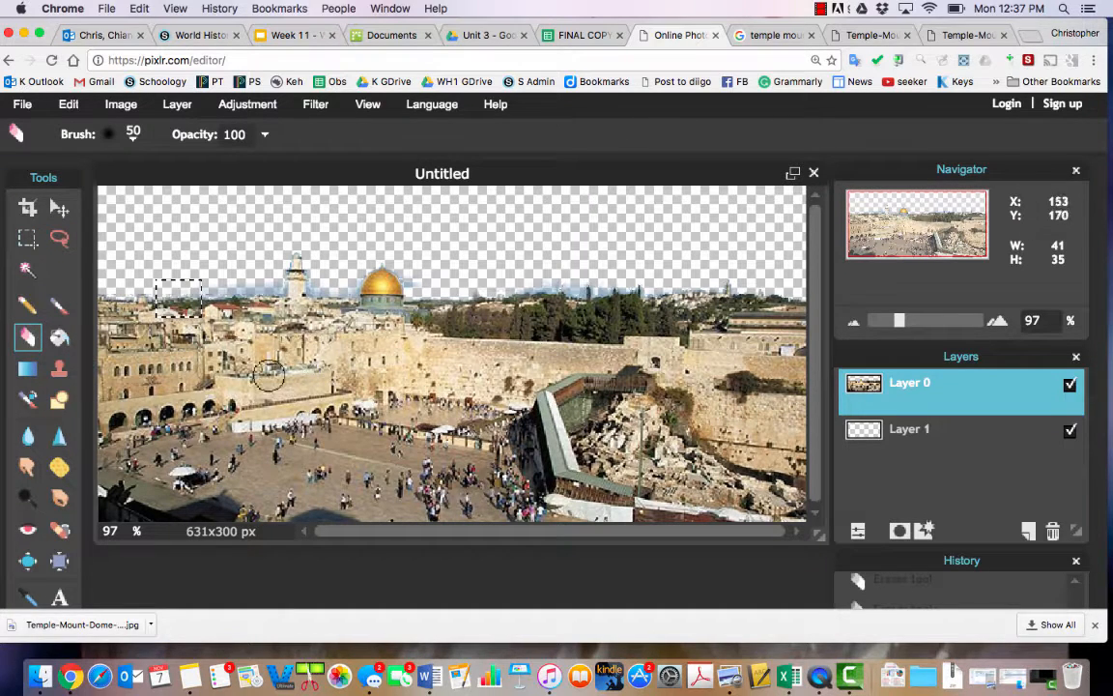
click(70, 105)
click(86, 336)
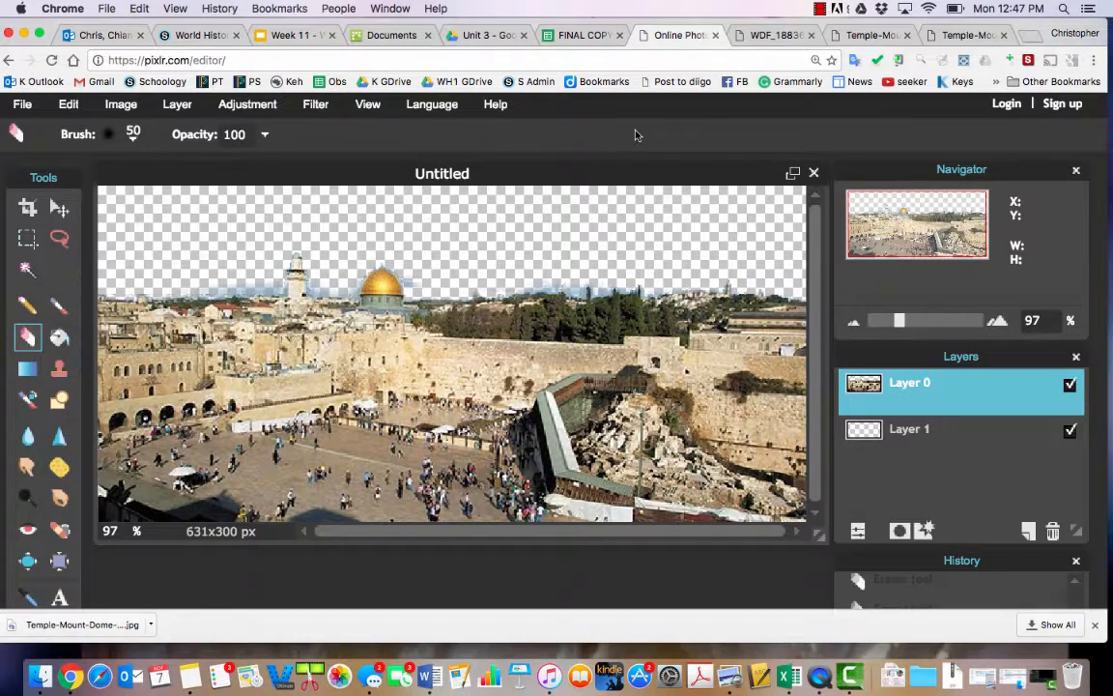
Copy the web address of the pink heart image WDF_1883655.jpg and open it in the Pixlr editor from that URL
click(764, 35)
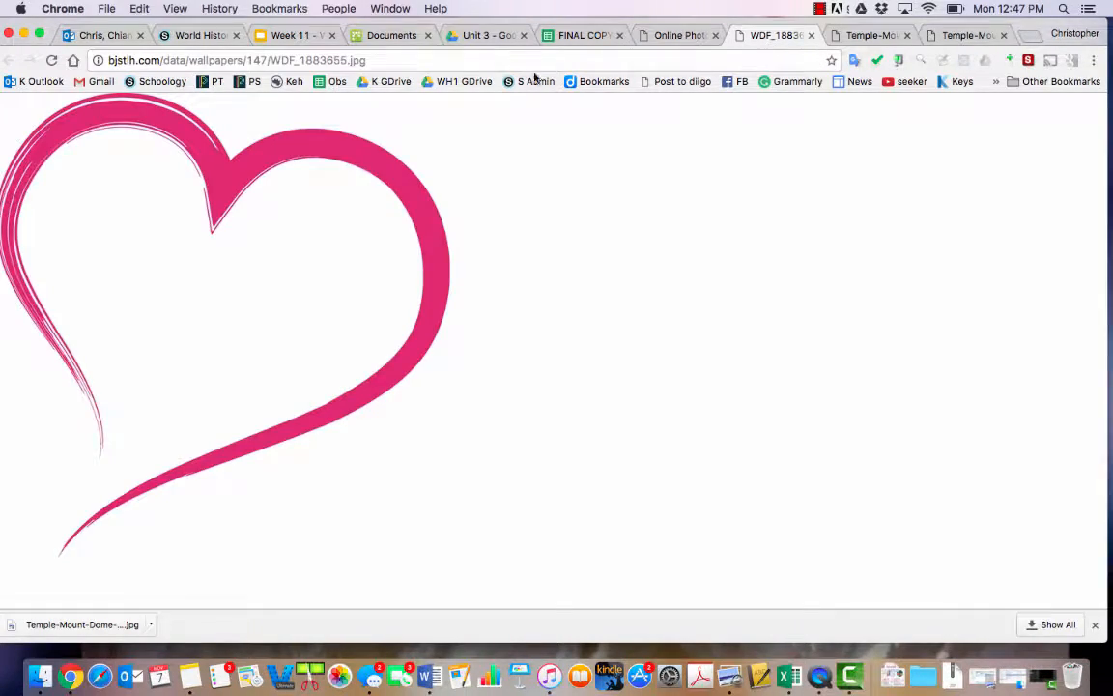
click(524, 58)
click(676, 35)
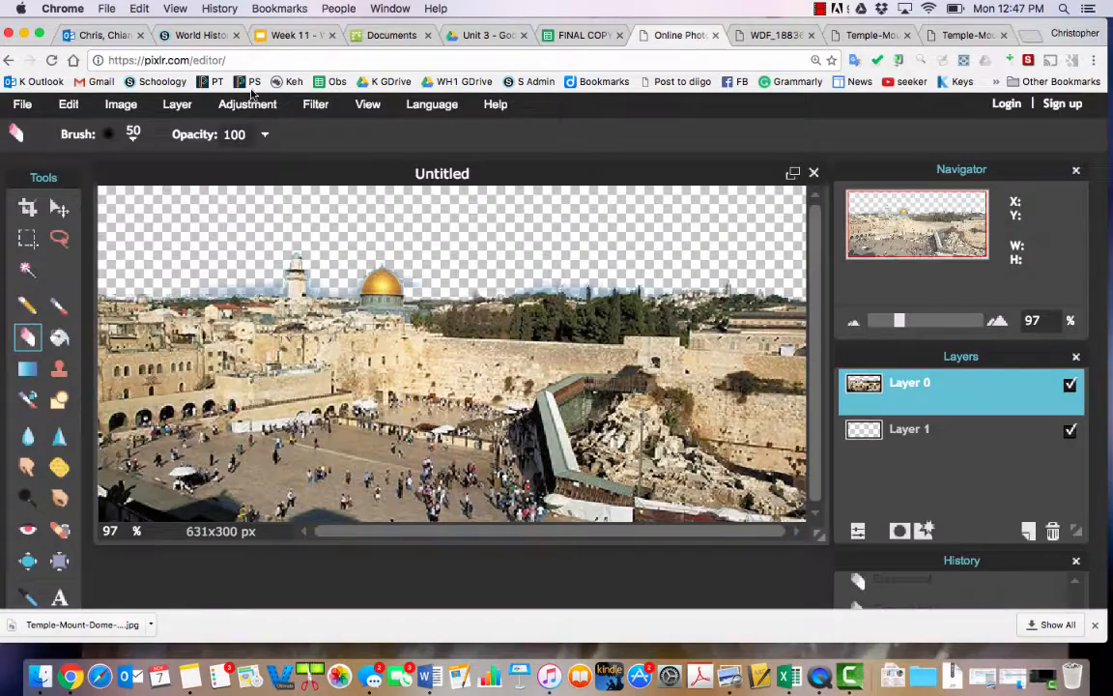
click(22, 105)
click(47, 174)
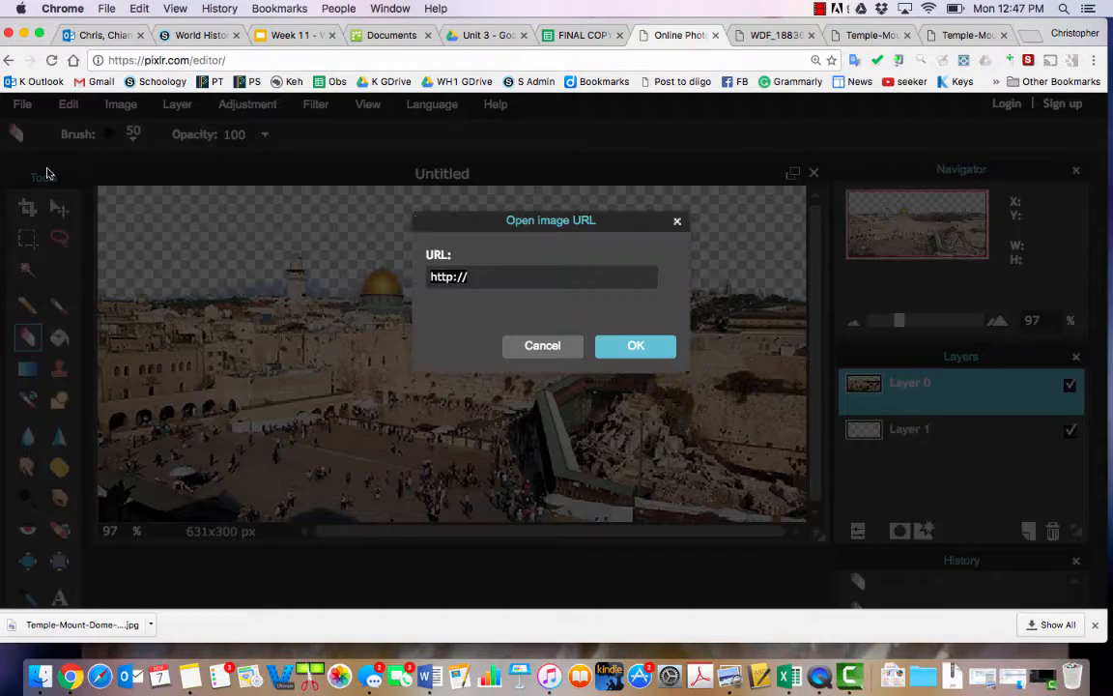
key(super+v)
click(635, 346)
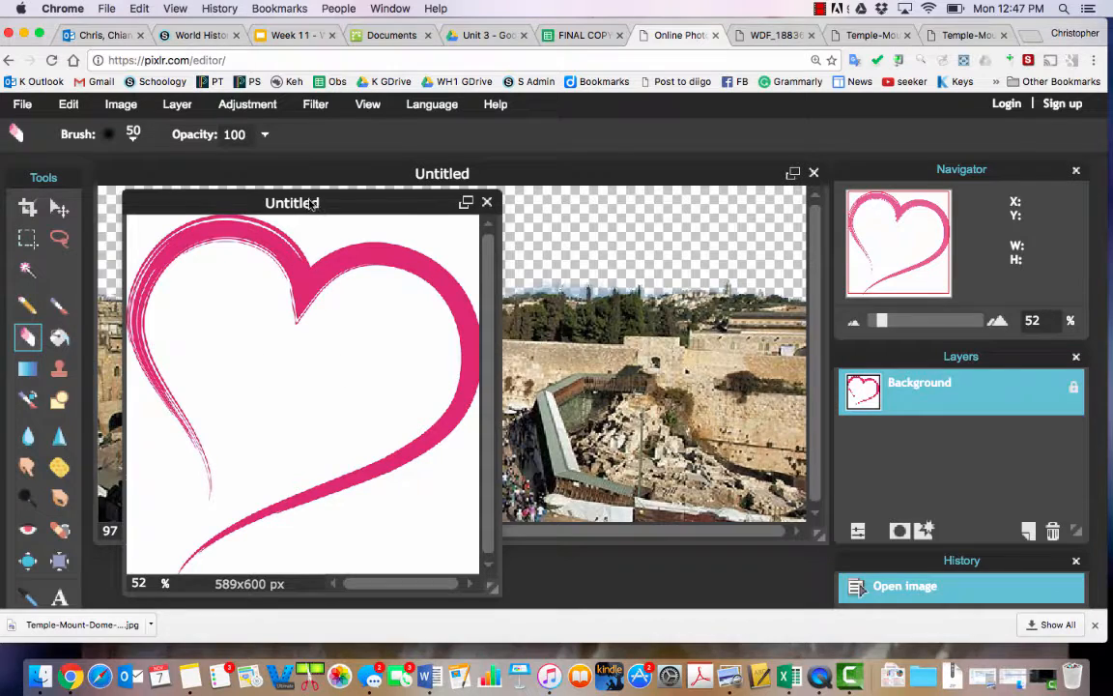
Copy the entire heart image and paste it into the Temple Mount image as a new layer
key(super+a)
key(super+c)
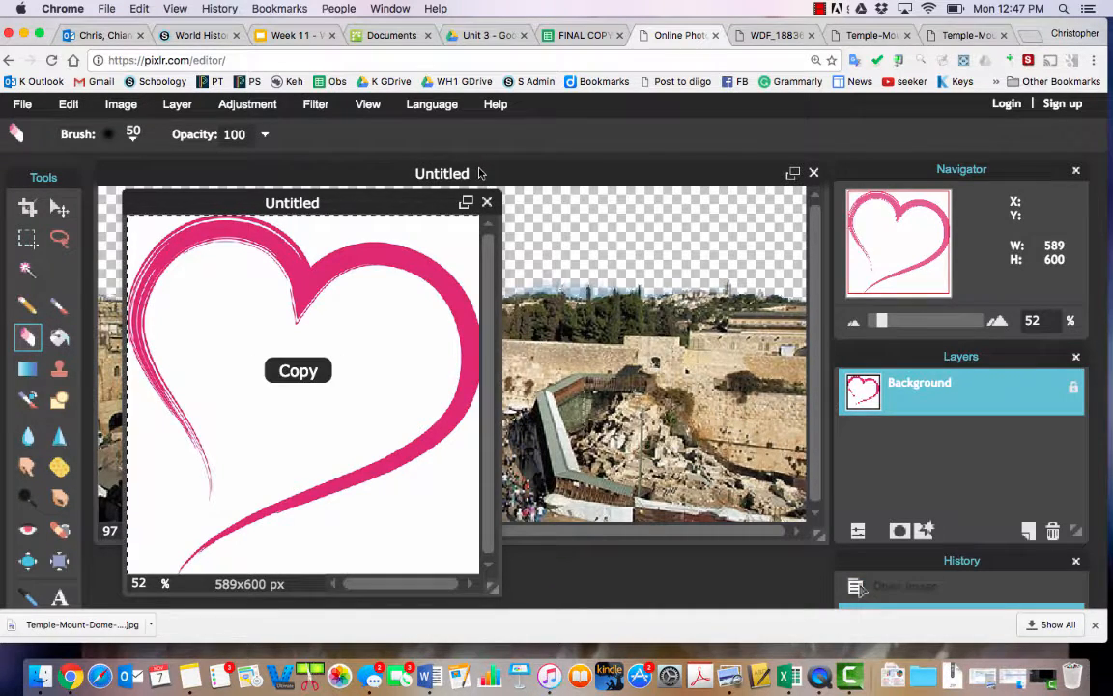
click(481, 173)
key(super+v)
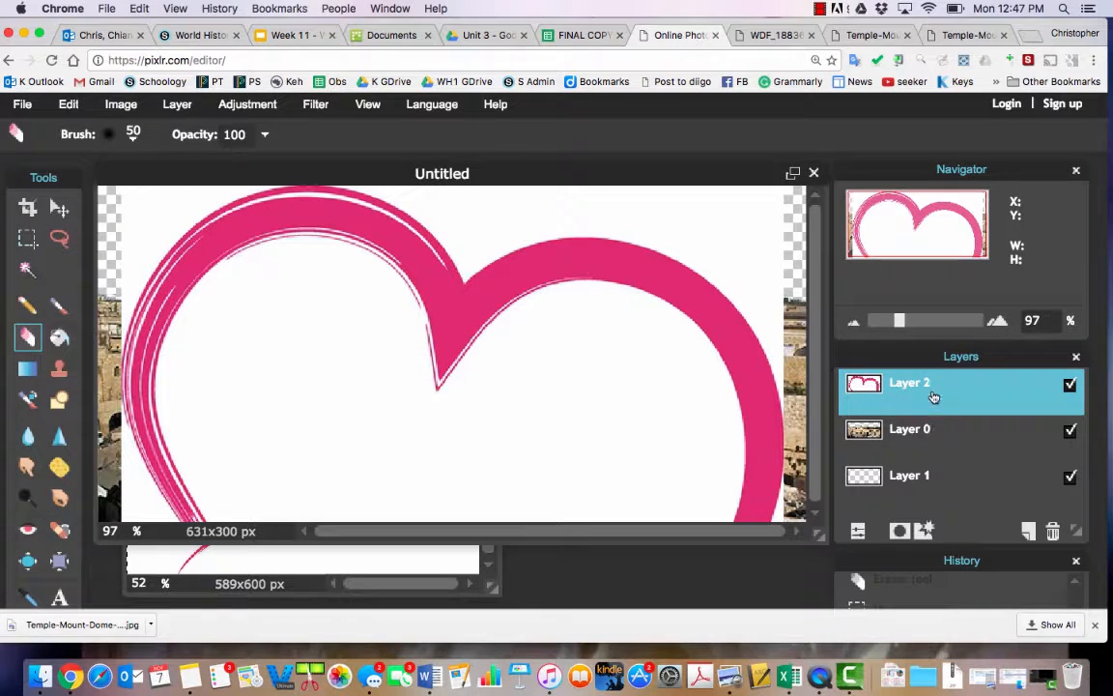
Free-transform the heart layer to about a third of the photo's width, place it over the plaza below the dome, and apply the changes
click(67, 107)
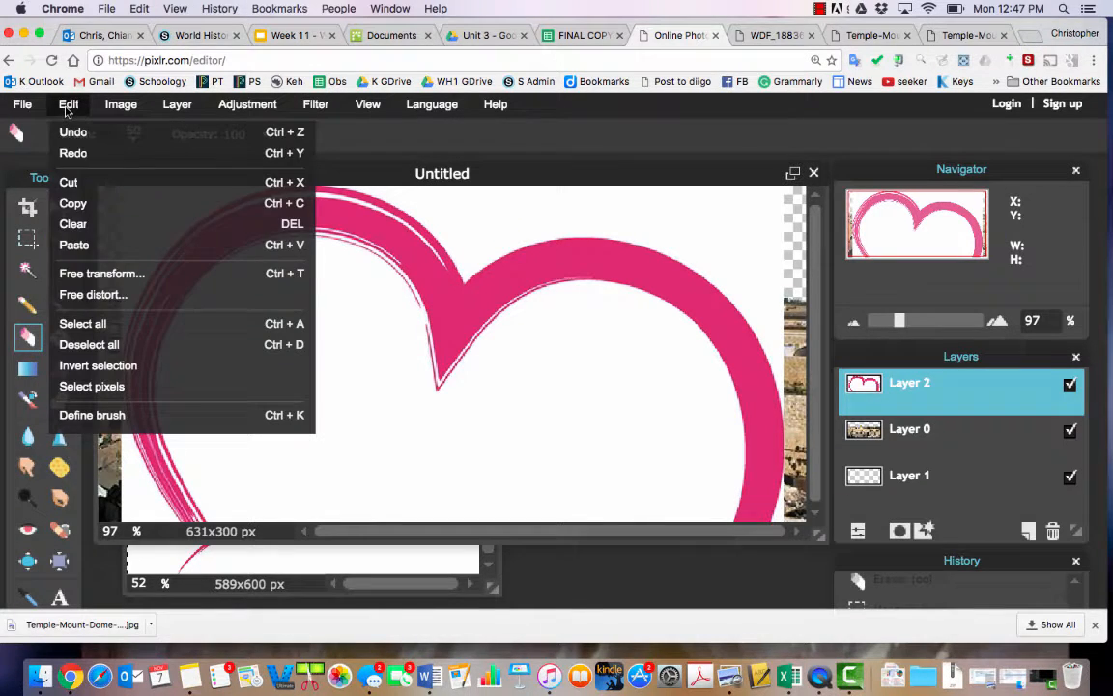
click(103, 274)
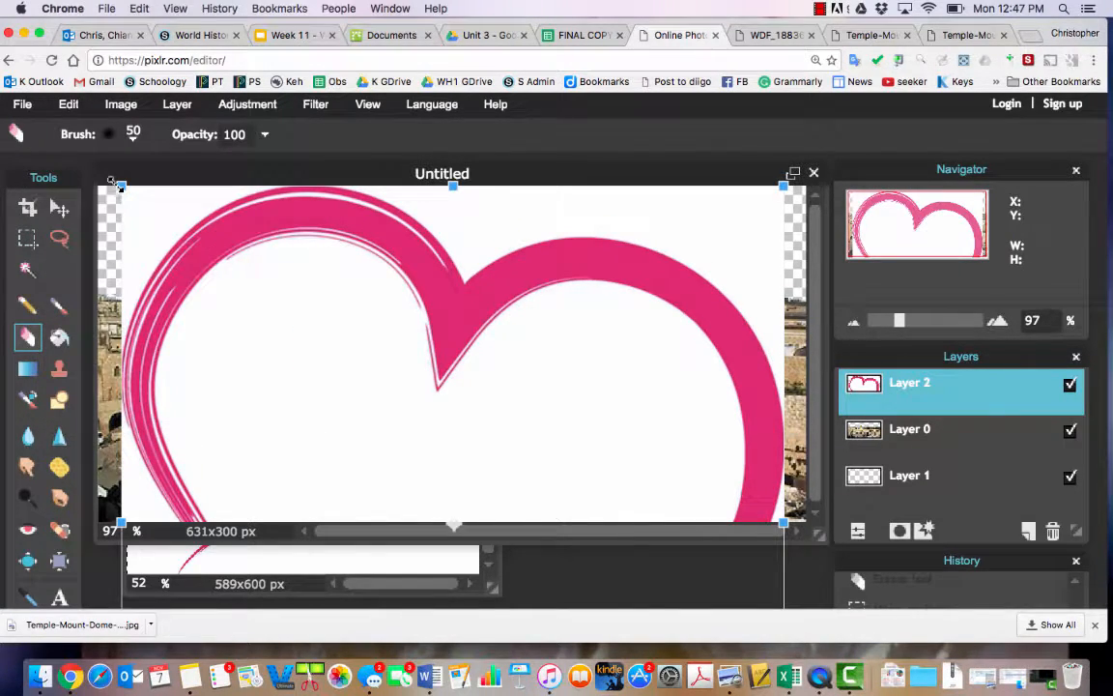
drag(117, 183, 311, 373)
drag(365, 414, 295, 289)
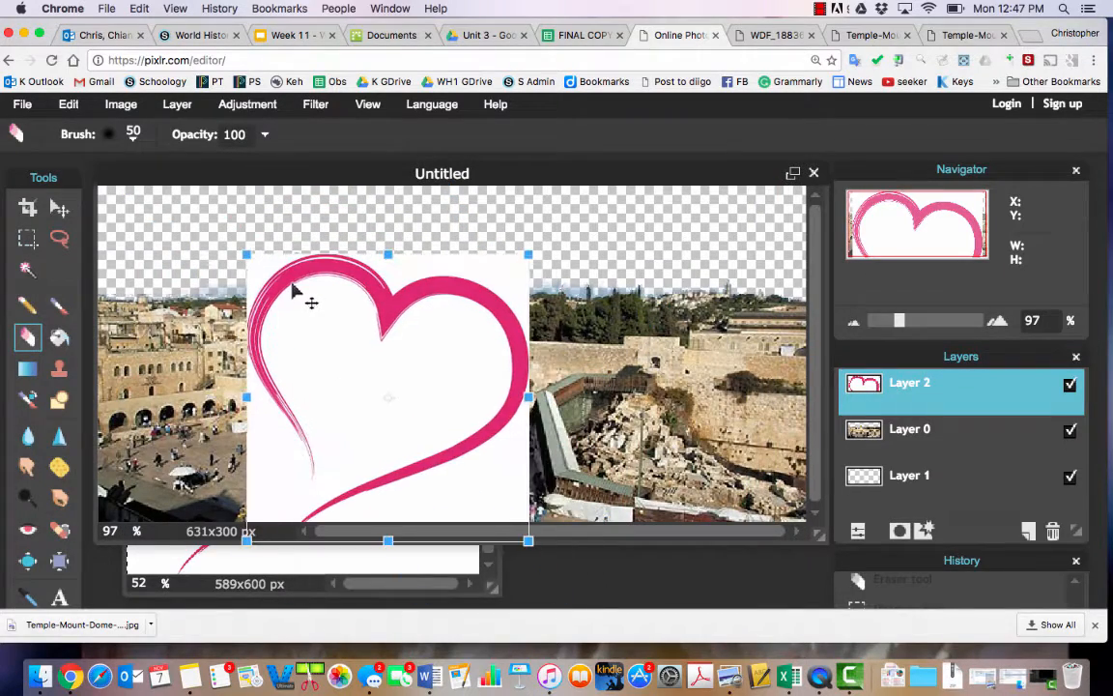
drag(246, 255, 268, 278)
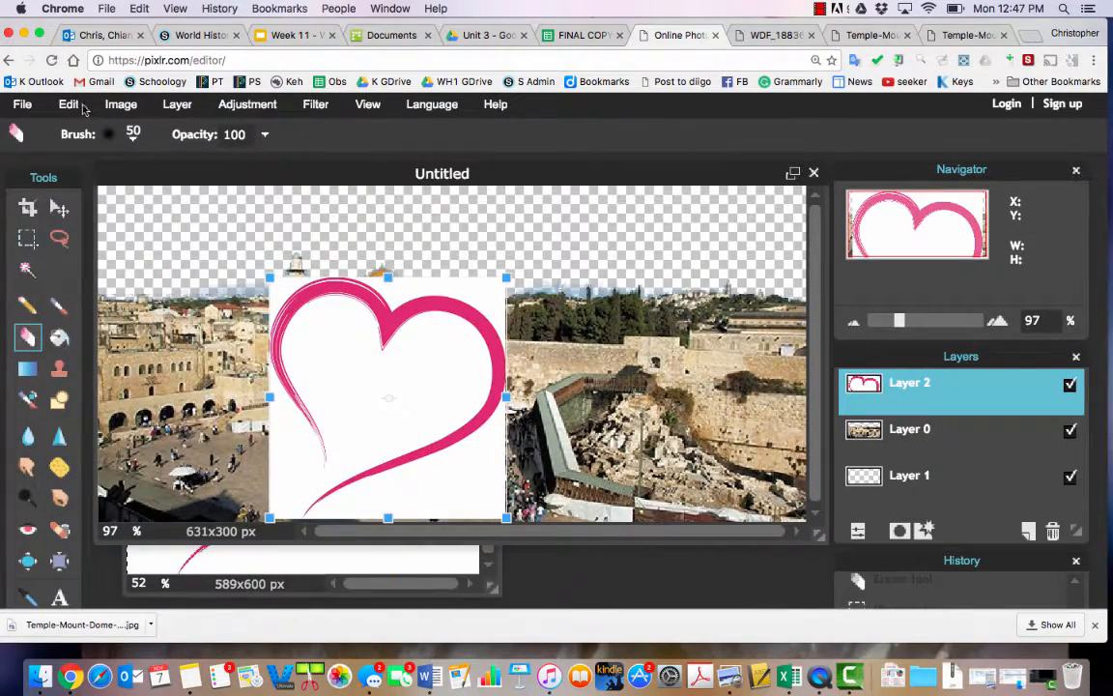
click(84, 109)
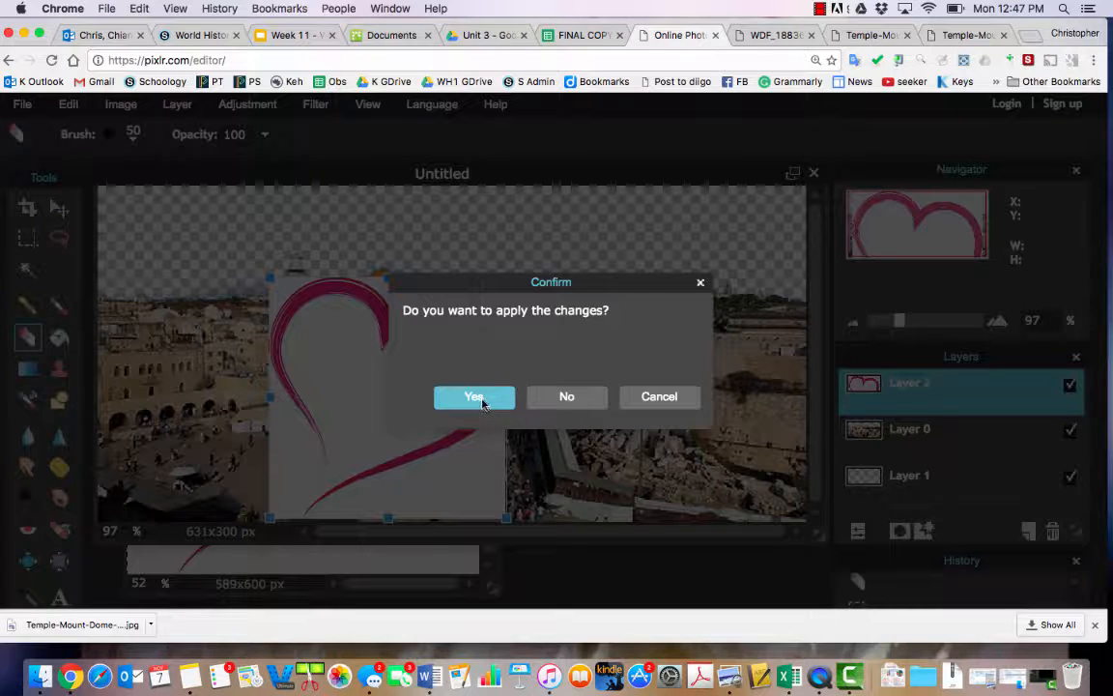
click(481, 403)
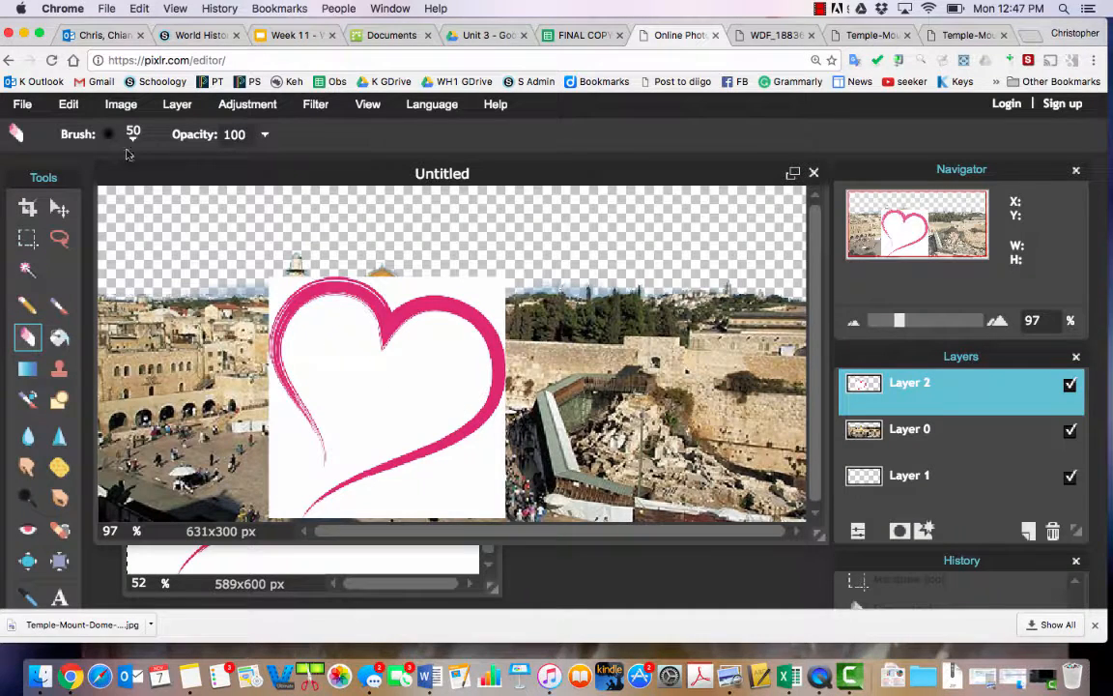
Remove the white areas inside and around the heart on Layer 2 using the Wand tool at tolerance 20
click(32, 272)
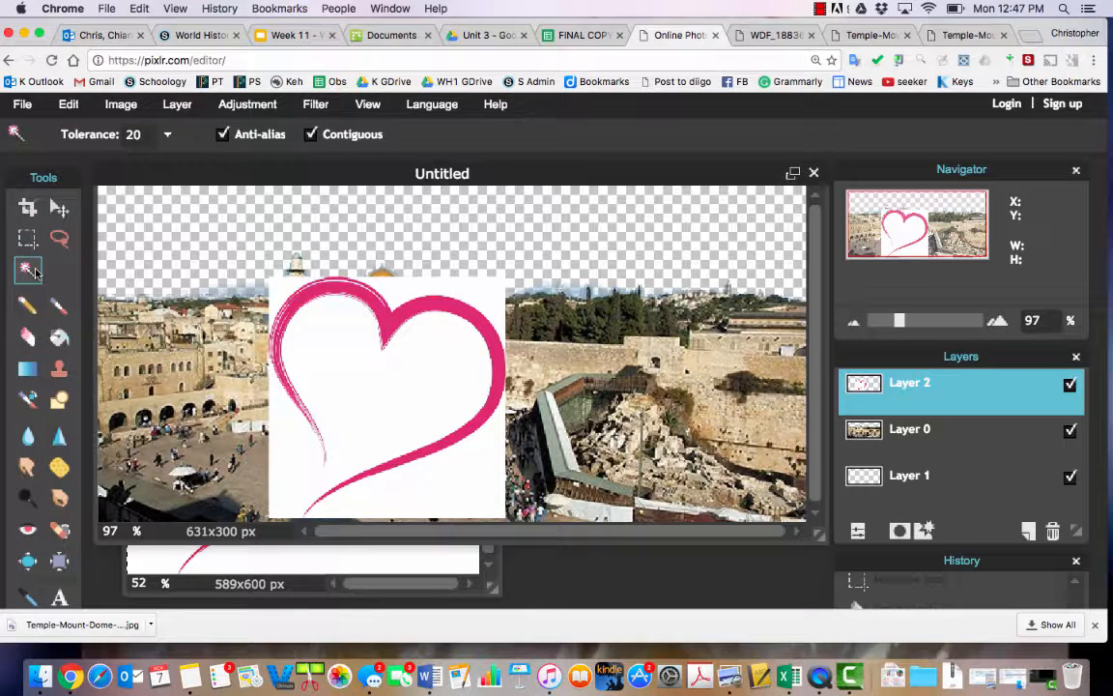
click(324, 357)
key(Delete)
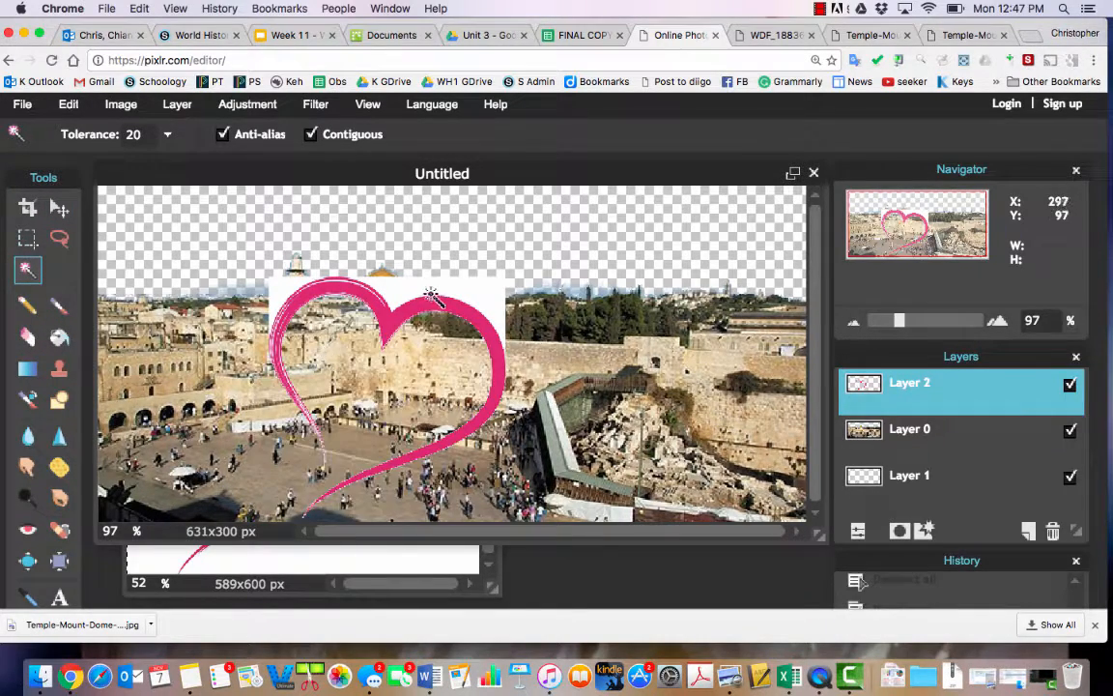
click(406, 278)
key(Delete)
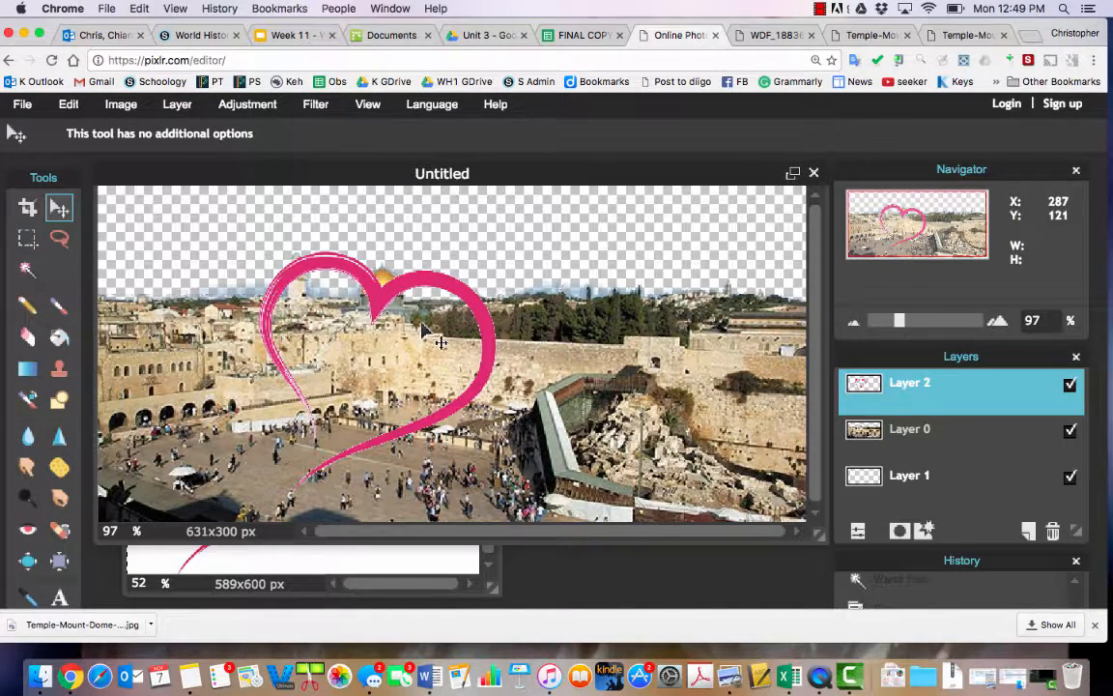
Apply the Old photo adjustment to Layer 0, and undo it
click(930, 437)
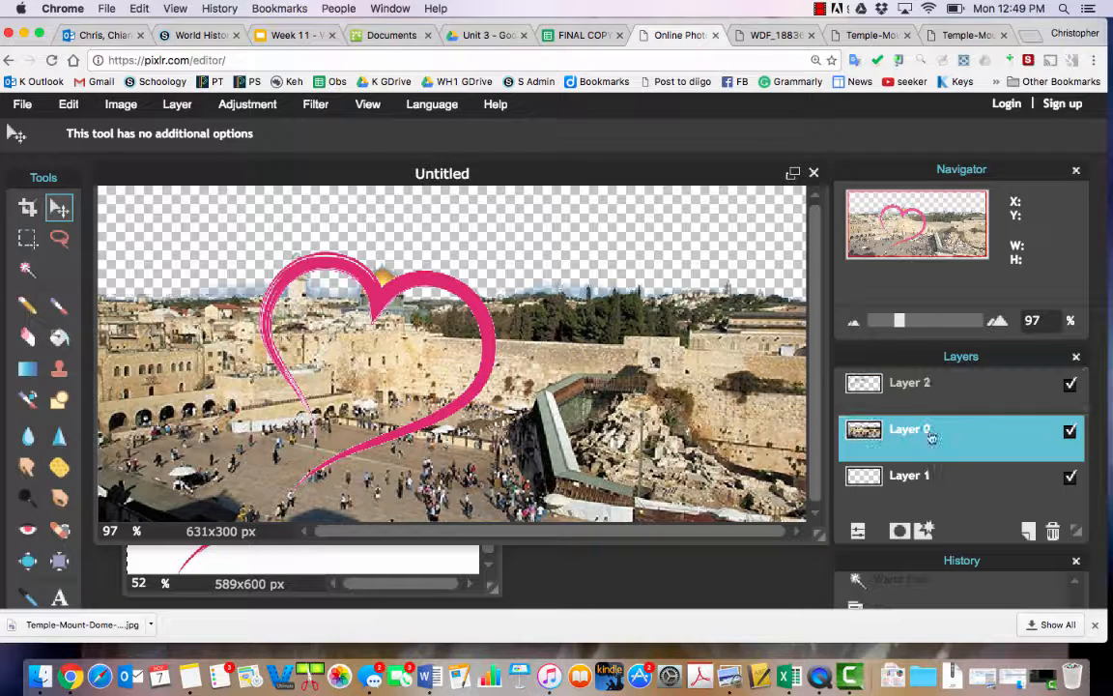
click(258, 111)
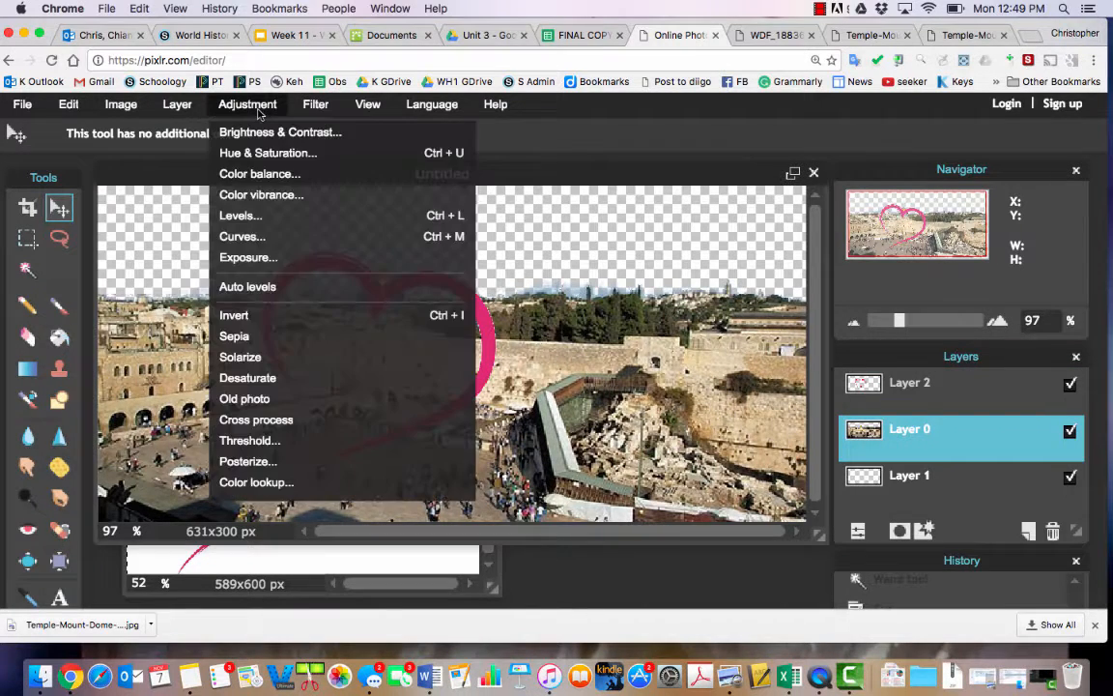
click(244, 398)
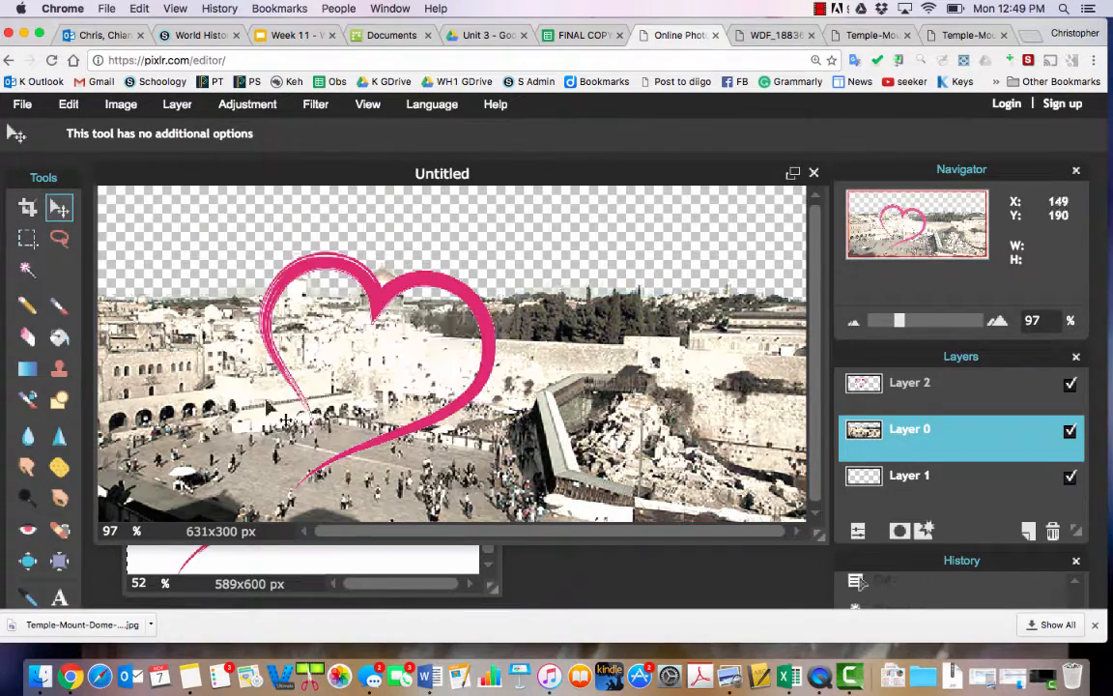
click(68, 104)
click(85, 132)
Apply the Hope filter to the Temple Mount photo on Layer 0
click(316, 103)
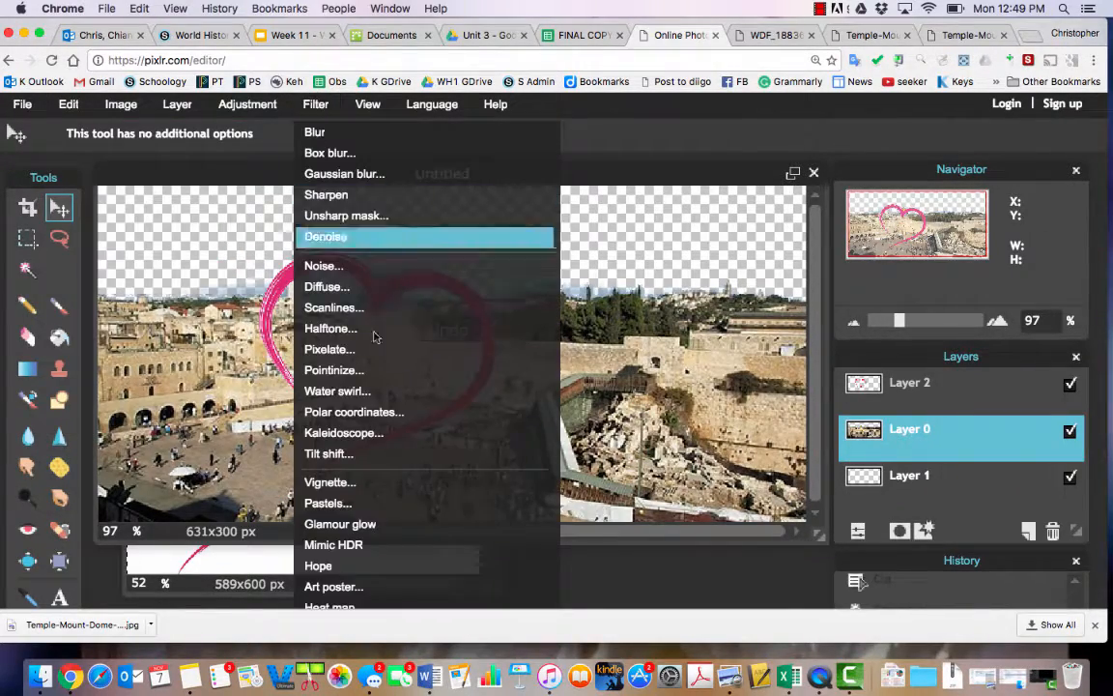
click(359, 565)
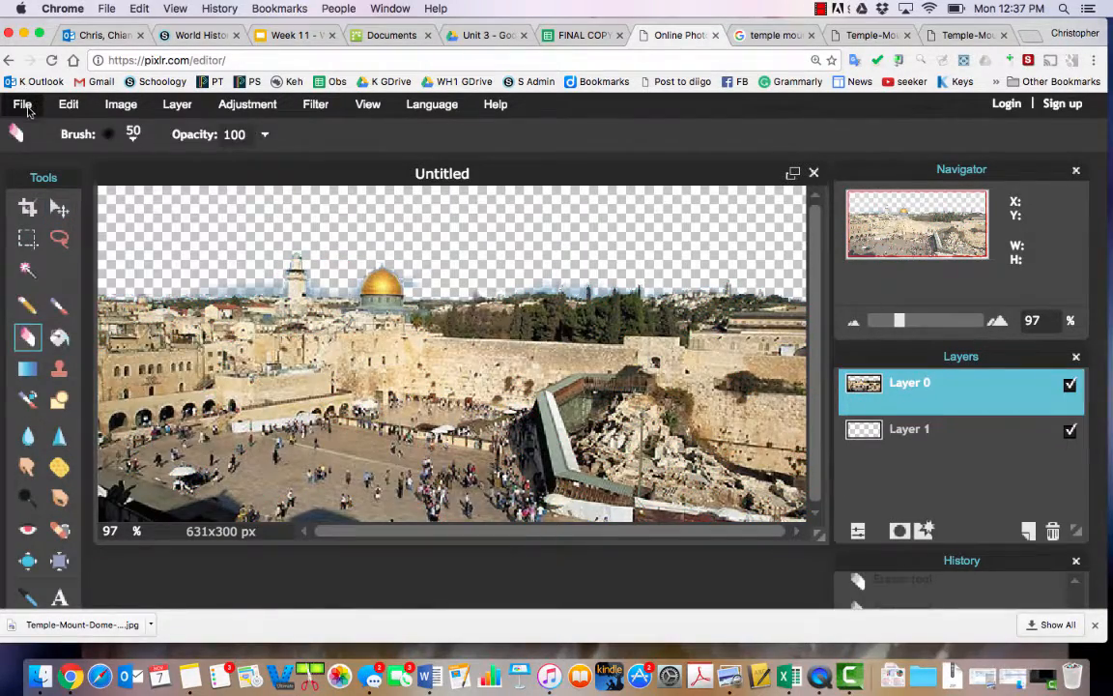
Start saving the cut-out Temple Mount image to the computer, with the format set to PNG (Transparent, full quality)
click(24, 107)
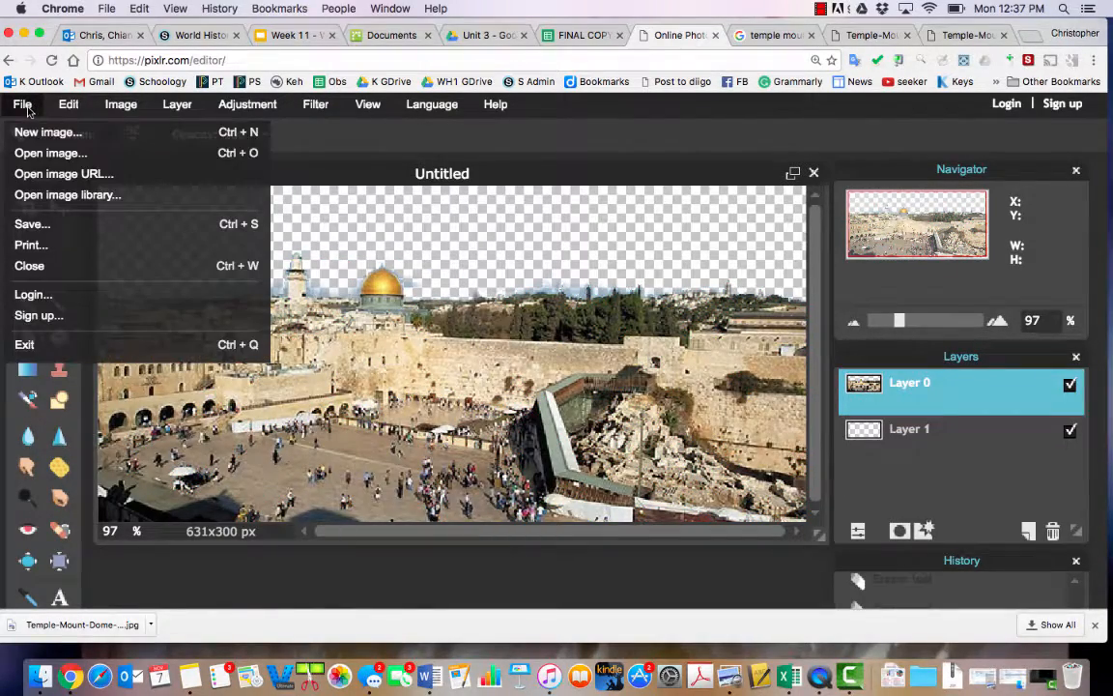
click(55, 230)
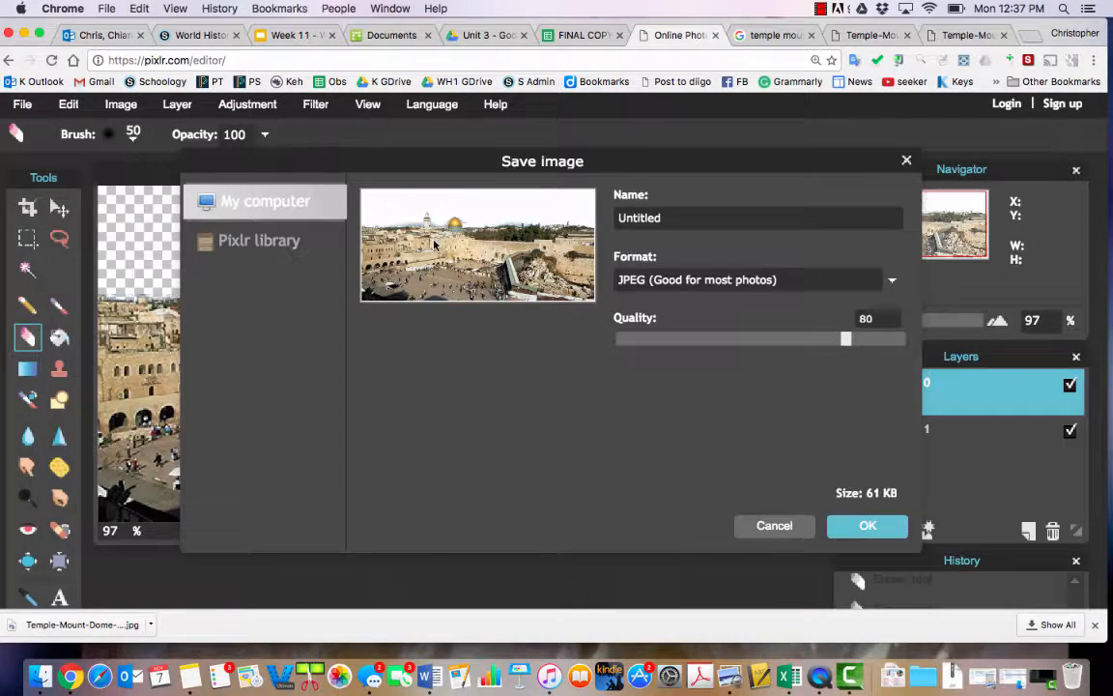
click(661, 282)
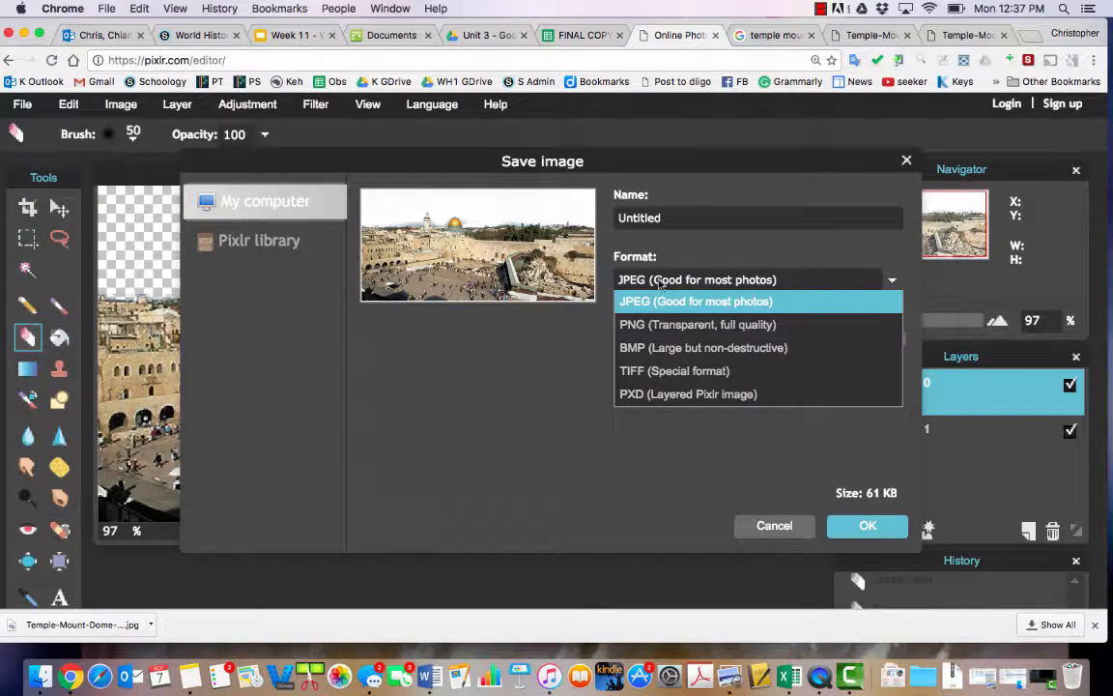
click(681, 329)
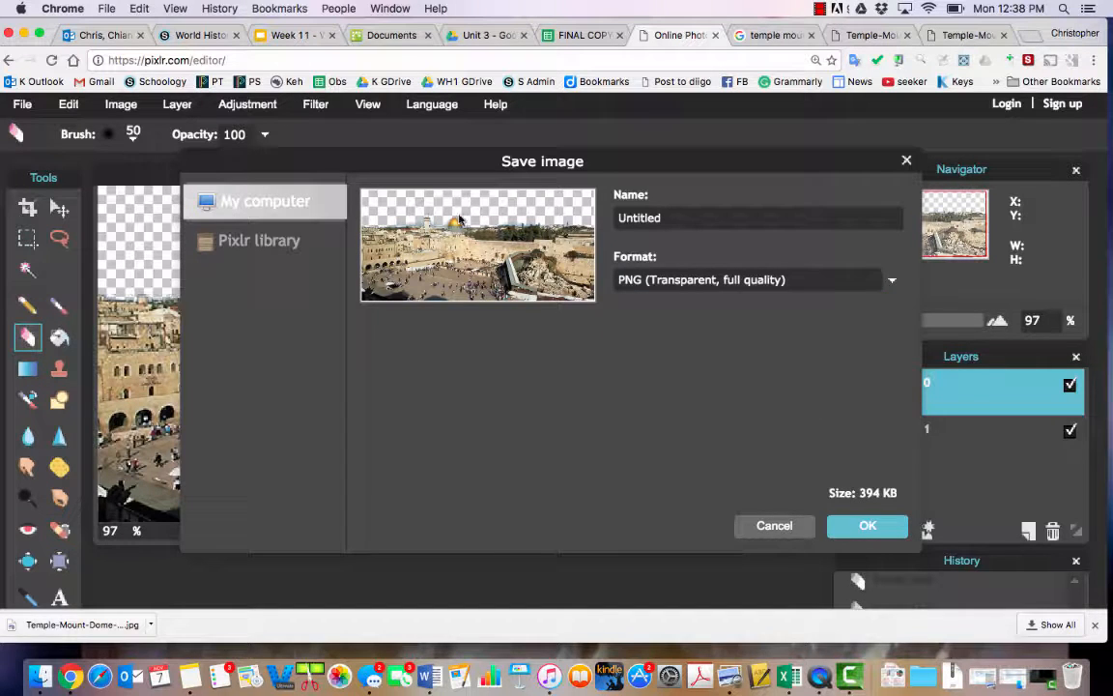